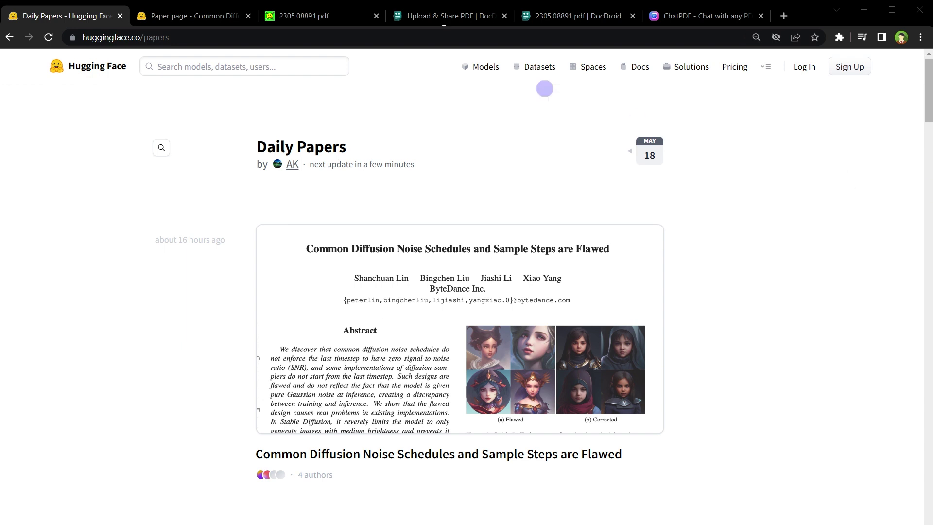
Step: Open the PDF of 'Common Diffusion Noise Schedules and Sample Steps are Flawed' from its Hugging Face paper page
click(375, 43)
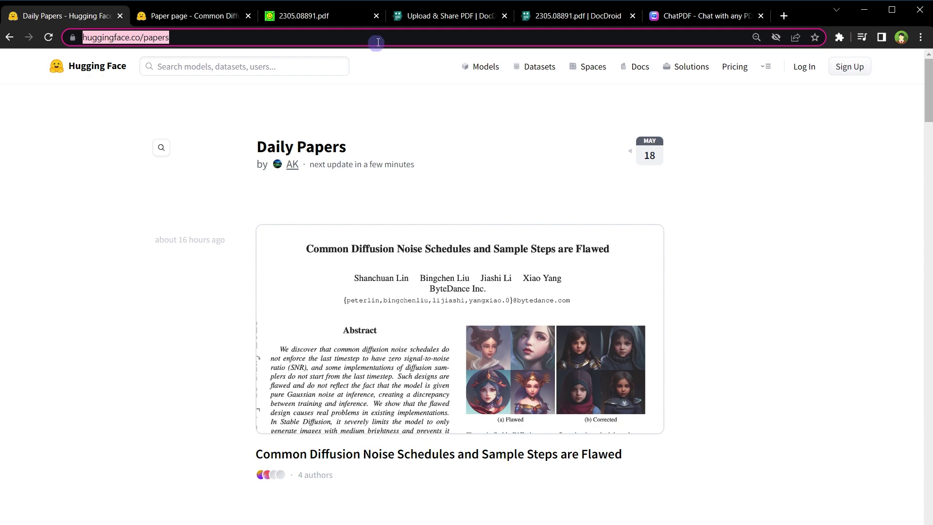
scroll(124, 254, down, 20)
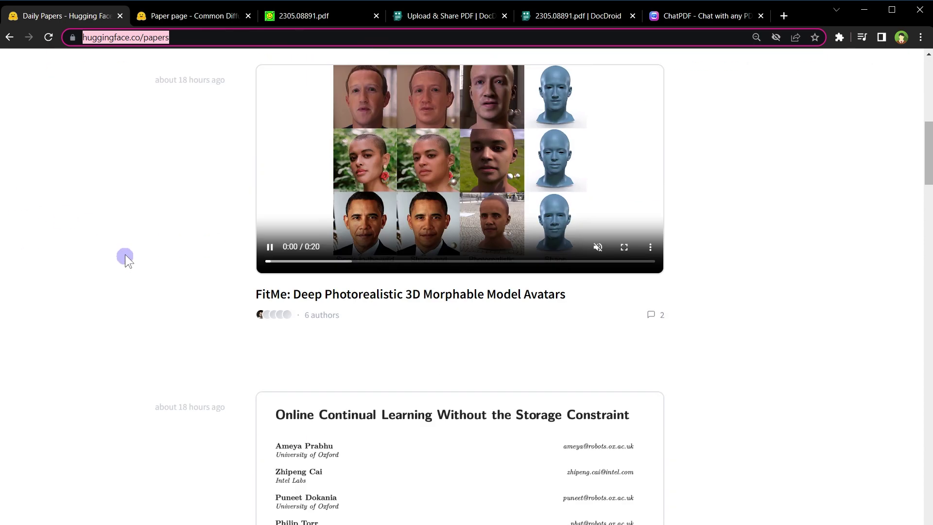
scroll(124, 255, up, 20)
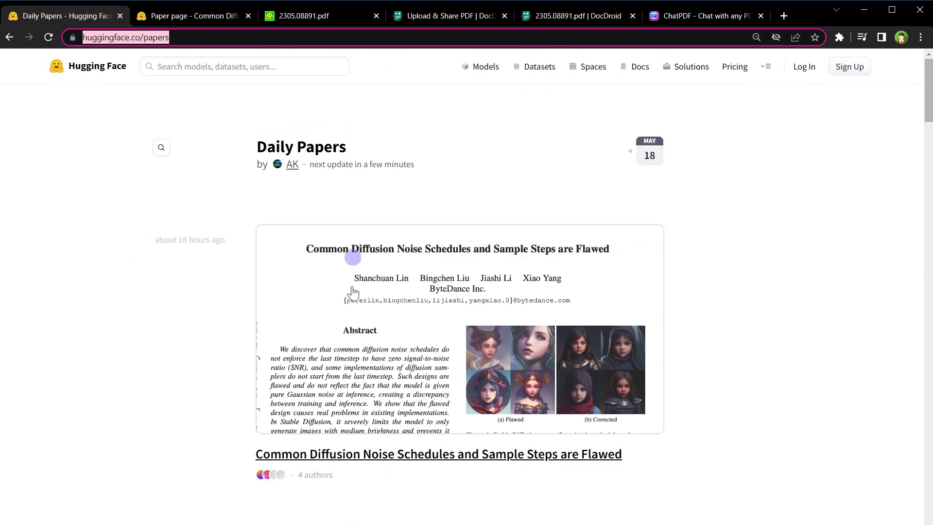
click(200, 16)
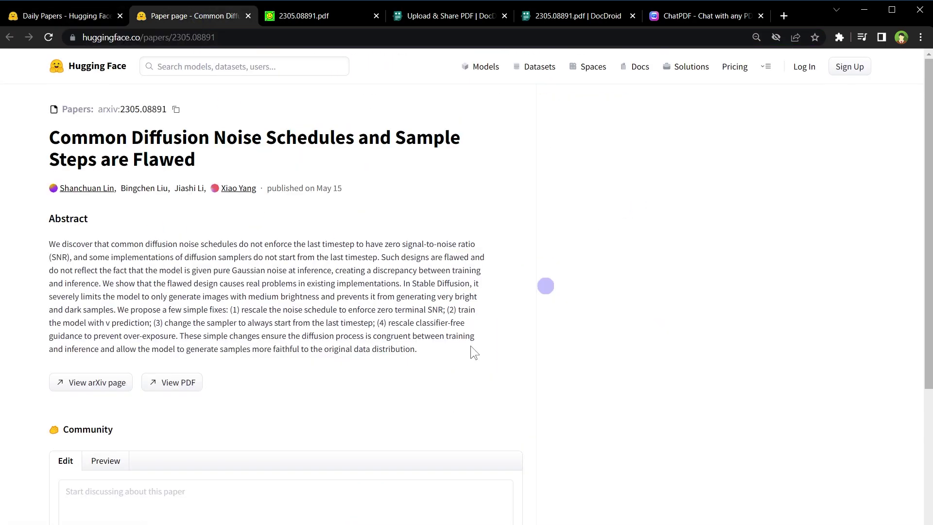
click(186, 383)
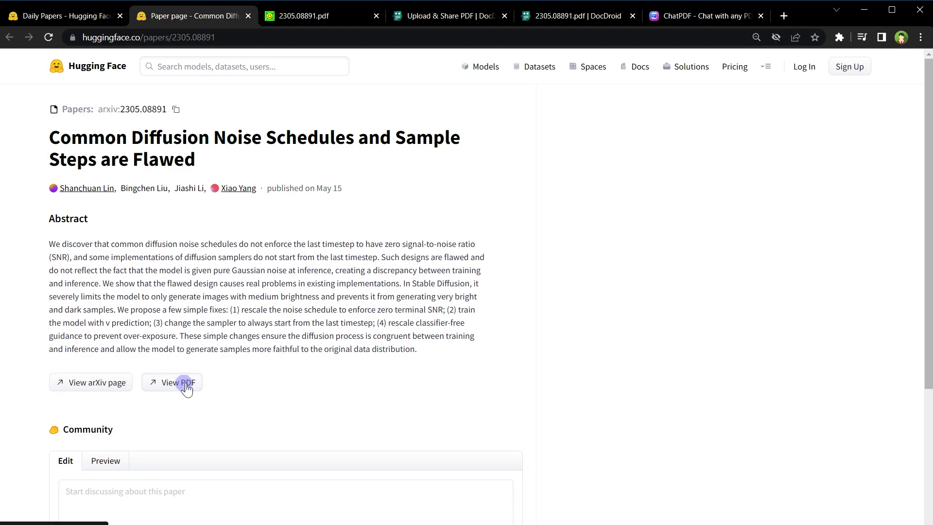
Step: Skim the arXiv PDF 2305.08891.pdf and drag the scrollbar back to page 1
click(311, 9)
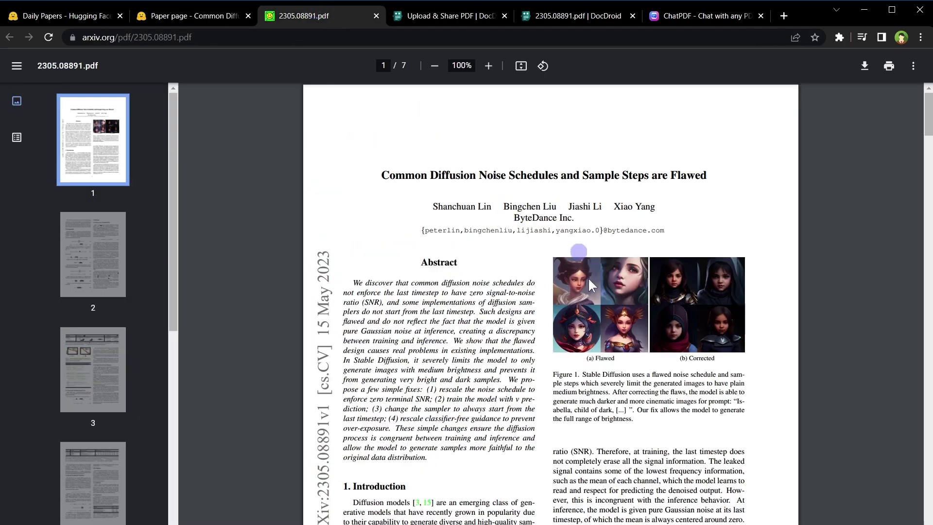
scroll(579, 251, down, 10)
scroll(607, 273, down, 20)
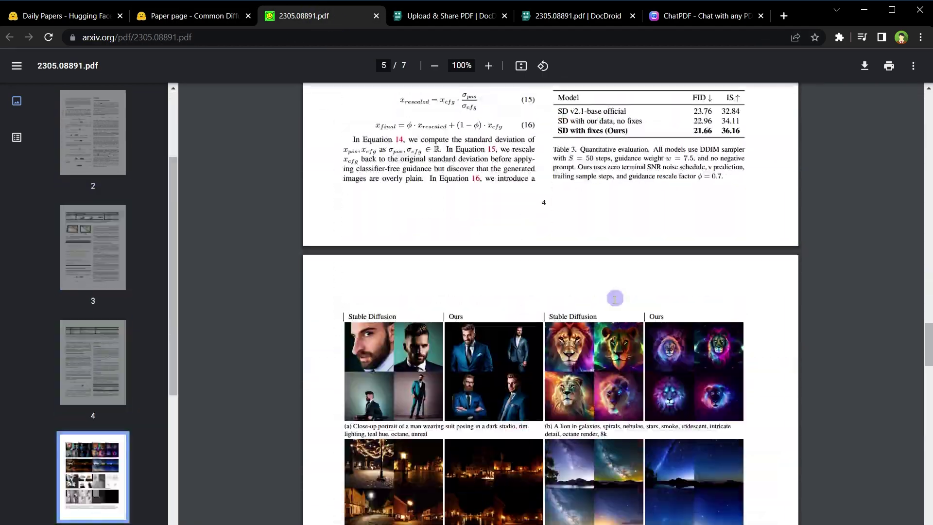
scroll(614, 307, down, 12)
scroll(615, 311, up, 12)
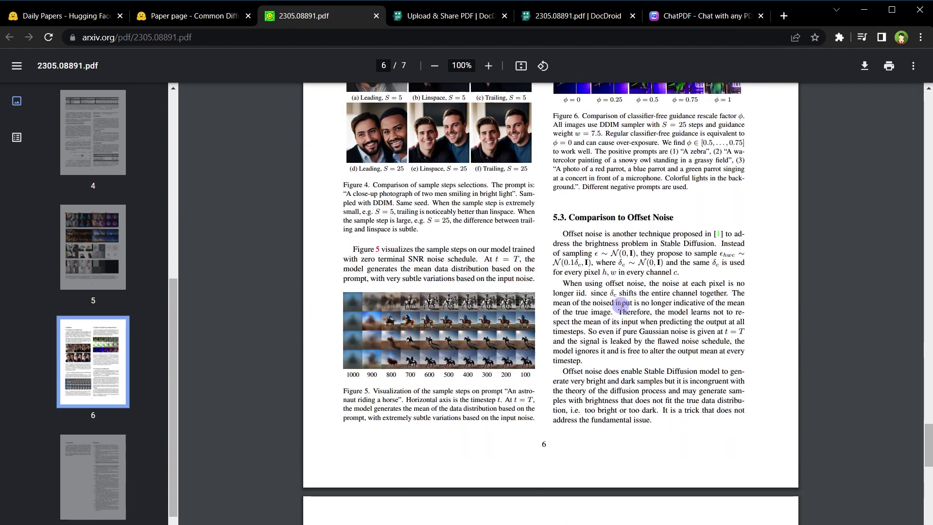
click(615, 319)
scroll(615, 318, down, 6)
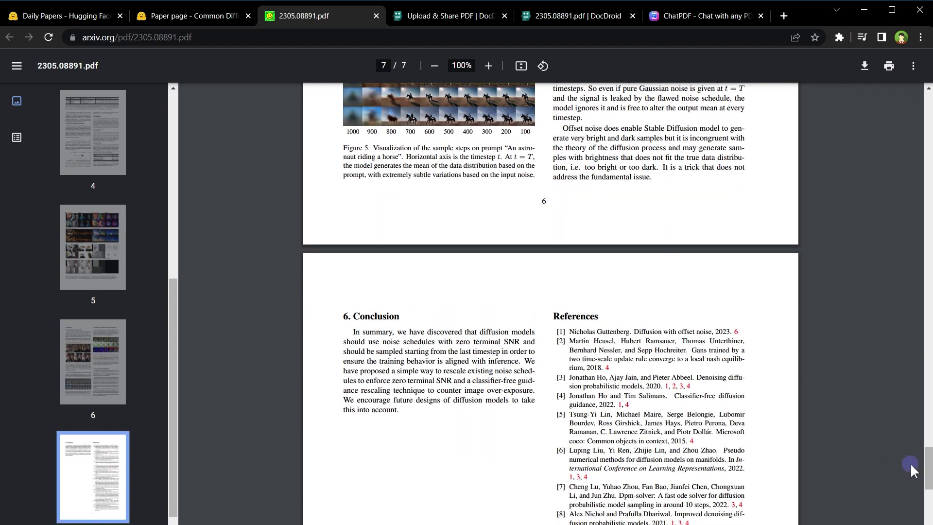
click(925, 476)
drag(926, 476, 926, 112)
Step: Scroll through the paper's pages again and select the PDF's web address
scroll(486, 219, down, 6)
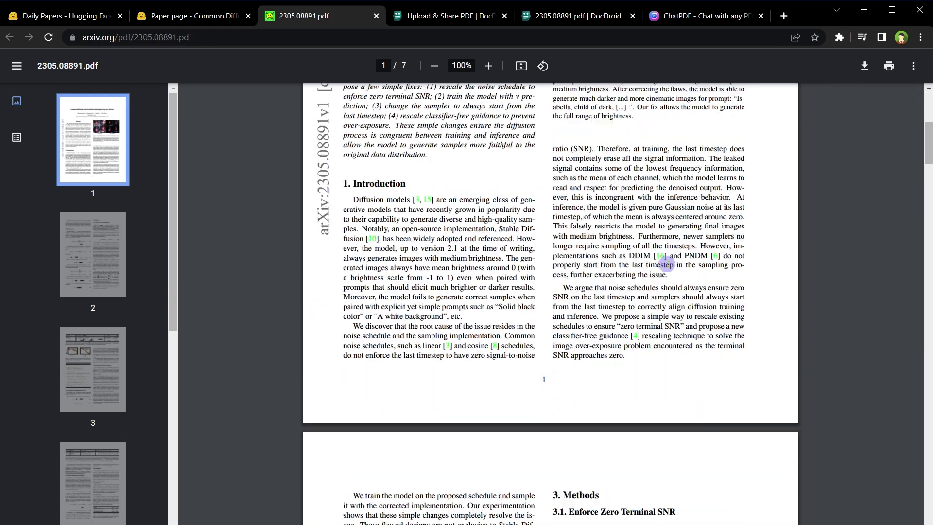
scroll(715, 343, down, 20)
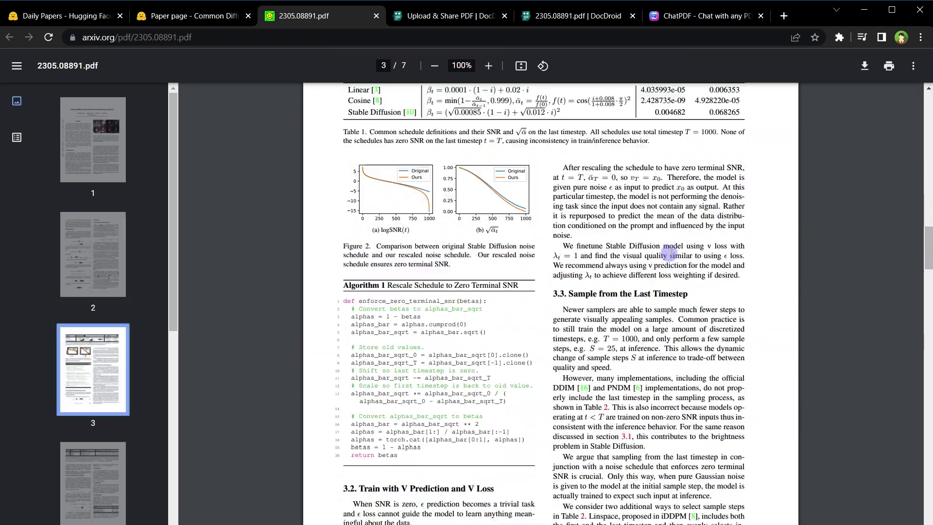
scroll(671, 253, down, 20)
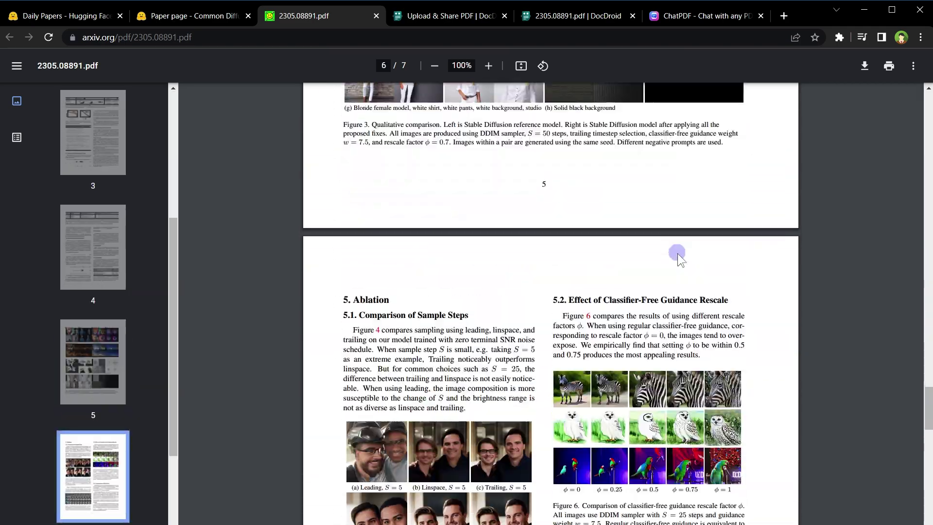
scroll(678, 253, down, 9)
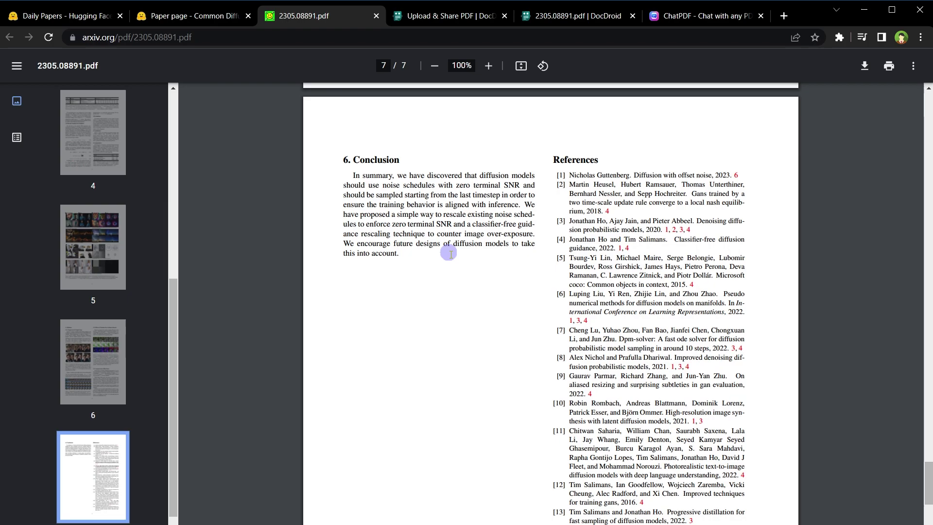
scroll(448, 252, up, 16)
scroll(448, 252, up, 20)
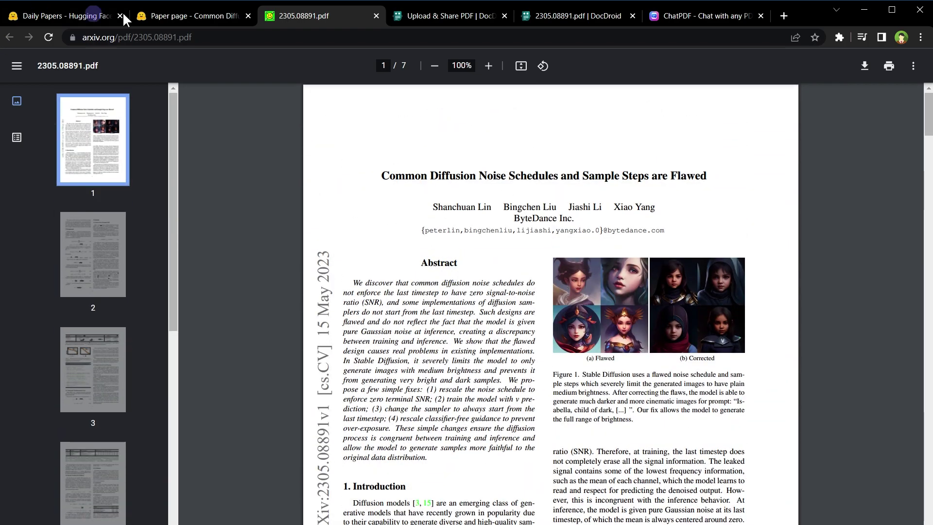
click(244, 39)
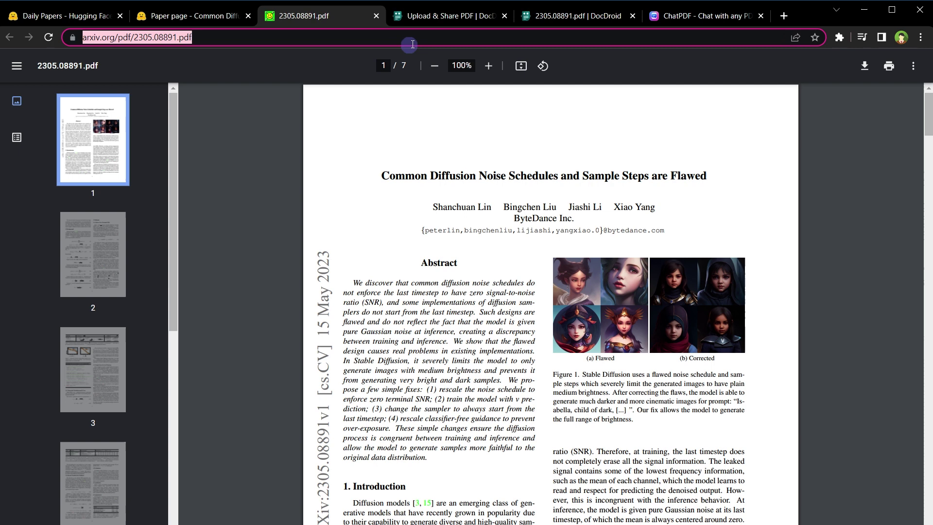
click(457, 16)
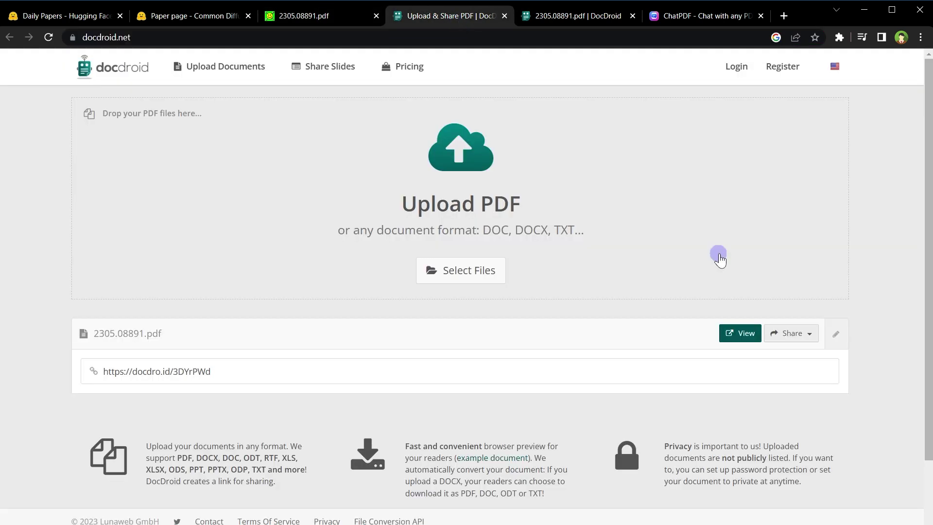
click(519, 372)
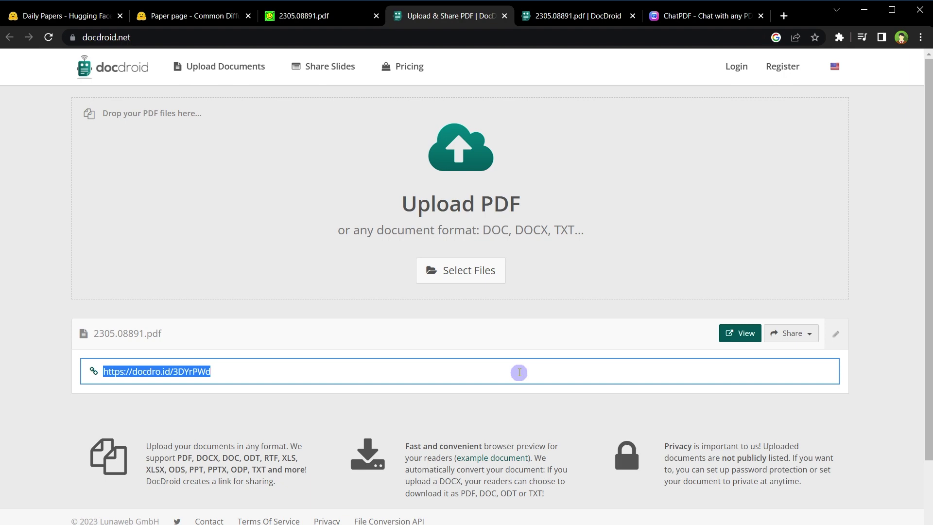
click(578, 17)
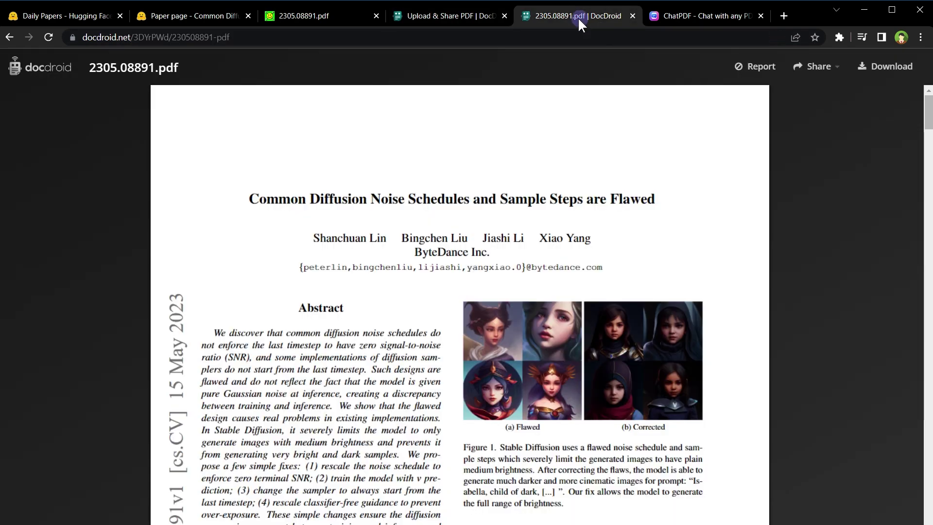
scroll(558, 210, down, 15)
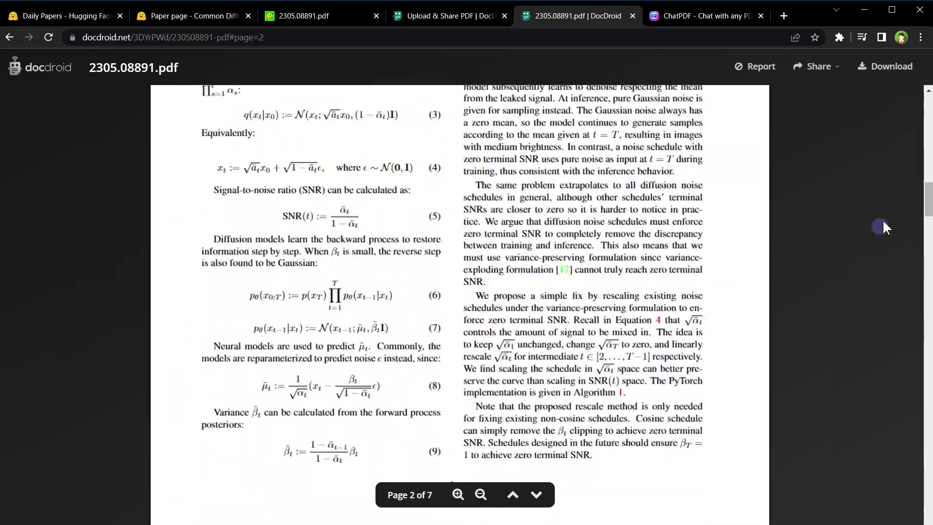
drag(925, 206, 924, 116)
scroll(825, 258, up, 2)
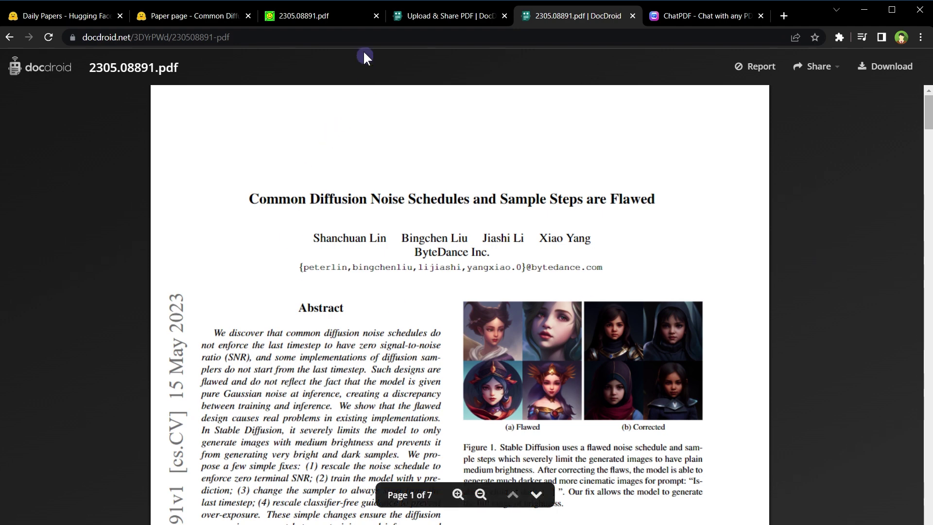
click(357, 17)
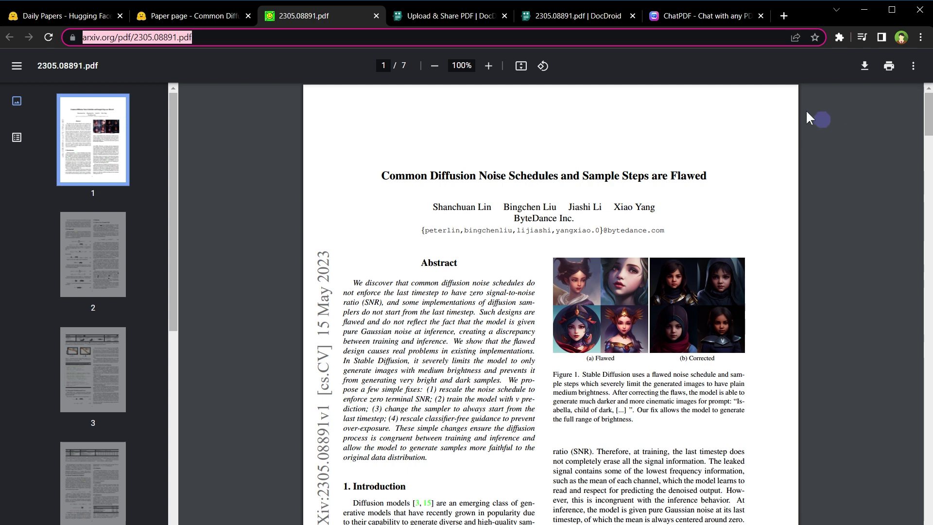
Step: Load 2305.08891.pdf into ChatPDF by pasting its copied arXiv URL into the From URL field
click(705, 16)
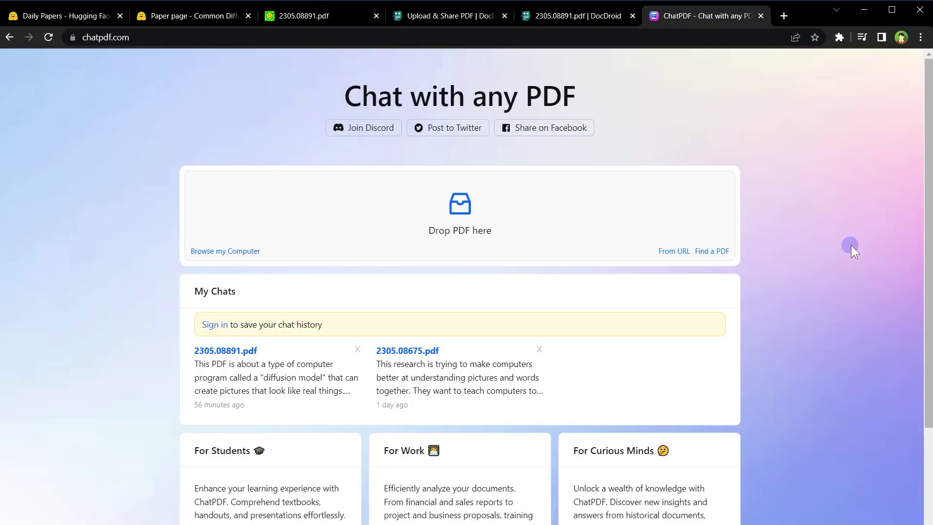
drag(308, 102, 591, 85)
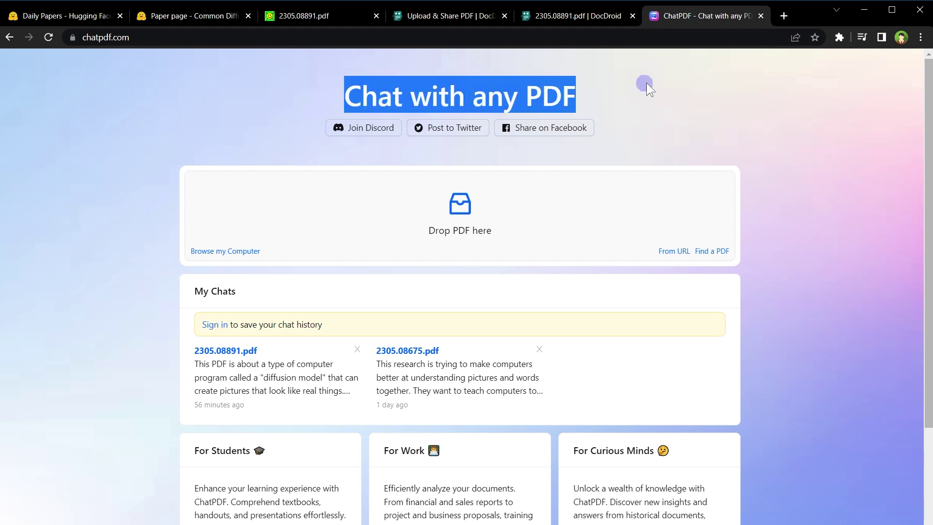
click(671, 252)
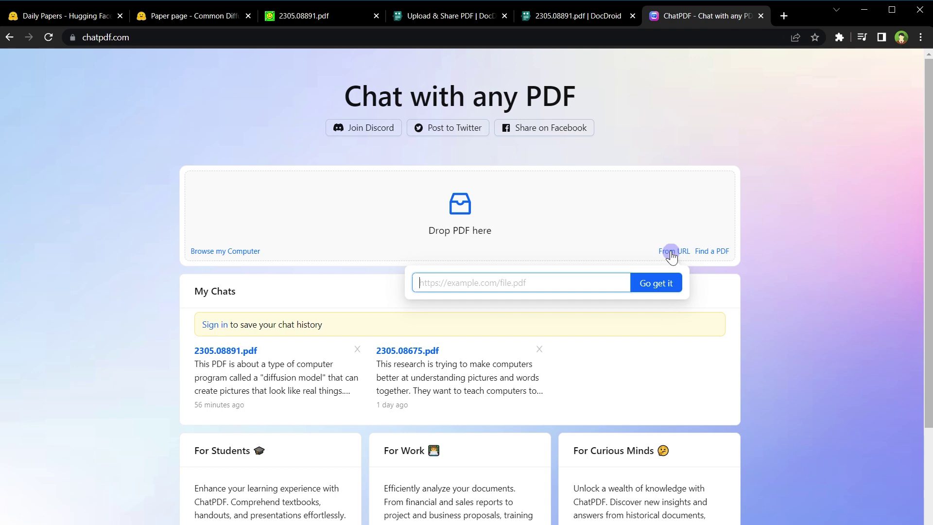
click(307, 20)
right_click(320, 32)
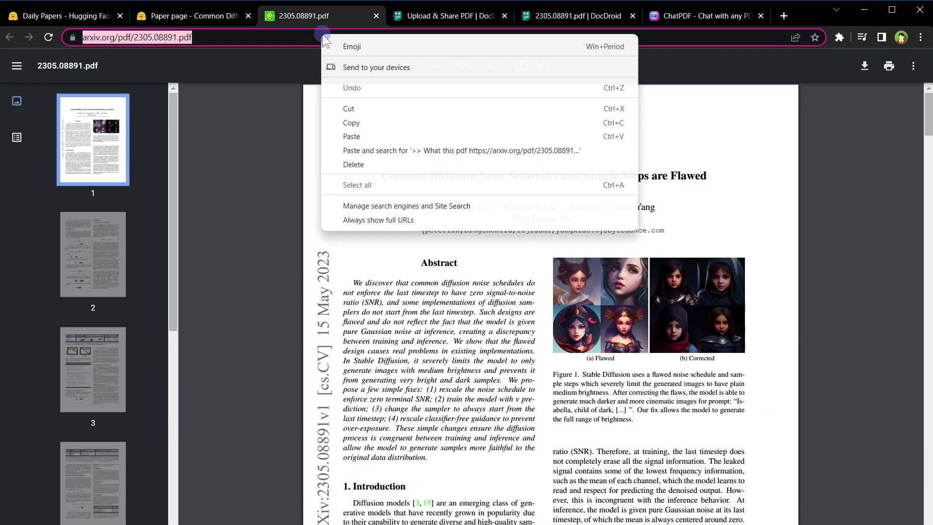
click(369, 122)
click(661, 20)
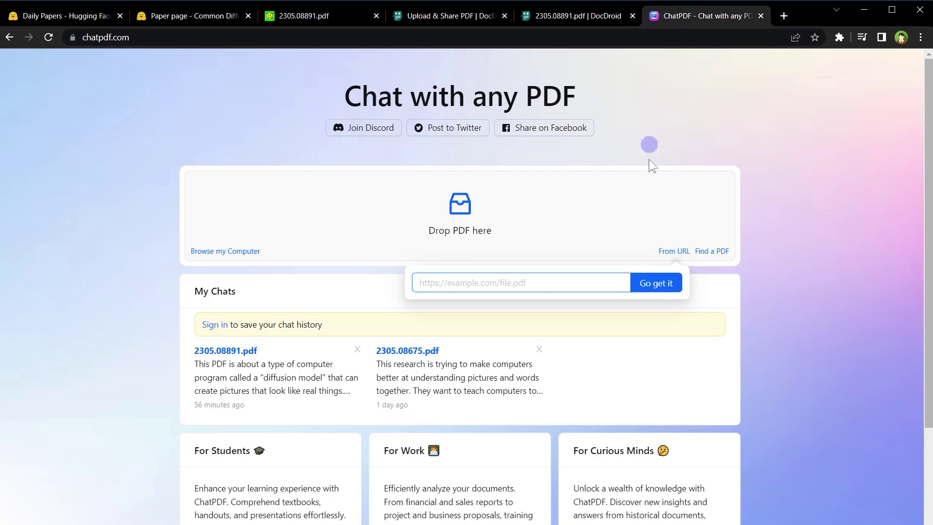
click(556, 282)
key(ctrl+v)
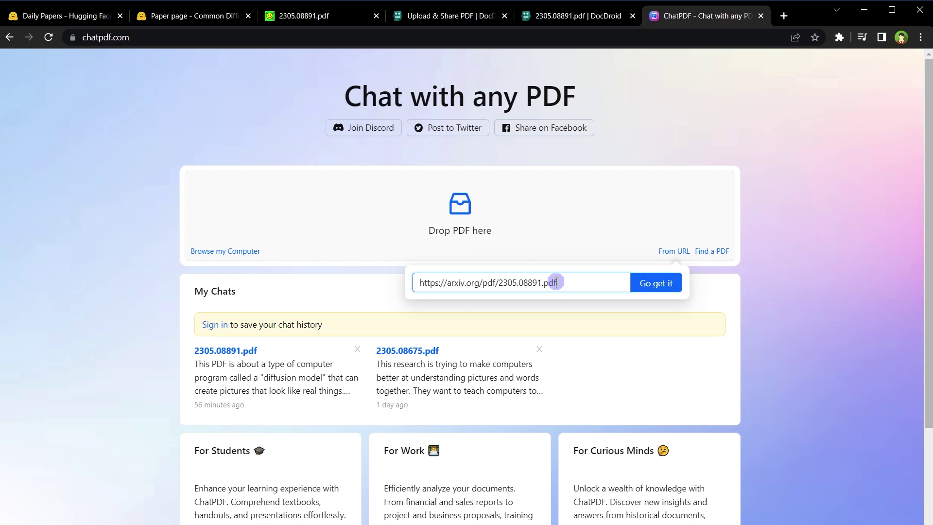
click(647, 283)
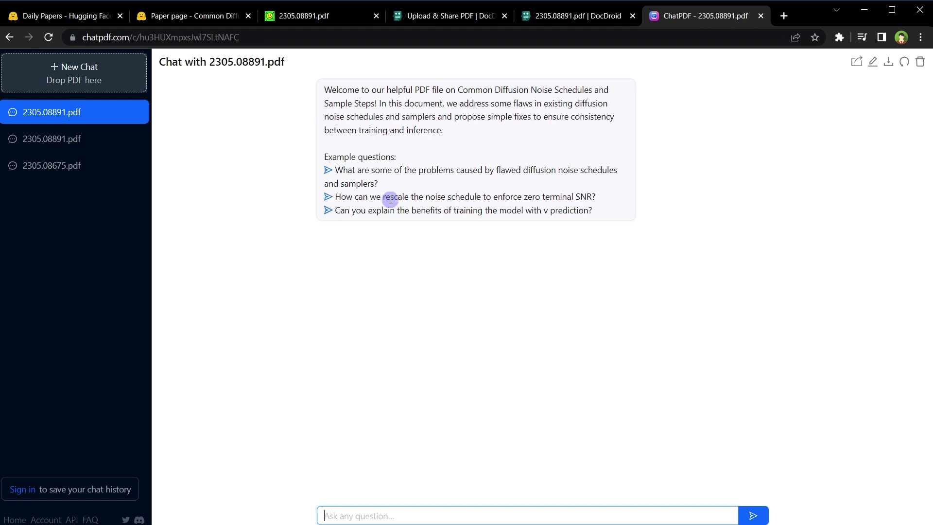
Step: Ask ChatPDF the example questions about flawed noise schedules and the benefits of v prediction training
mouse_move(335, 170)
mouse_down()
mouse_move(421, 179)
mouse_move(616, 170)
mouse_move(381, 183)
mouse_up()
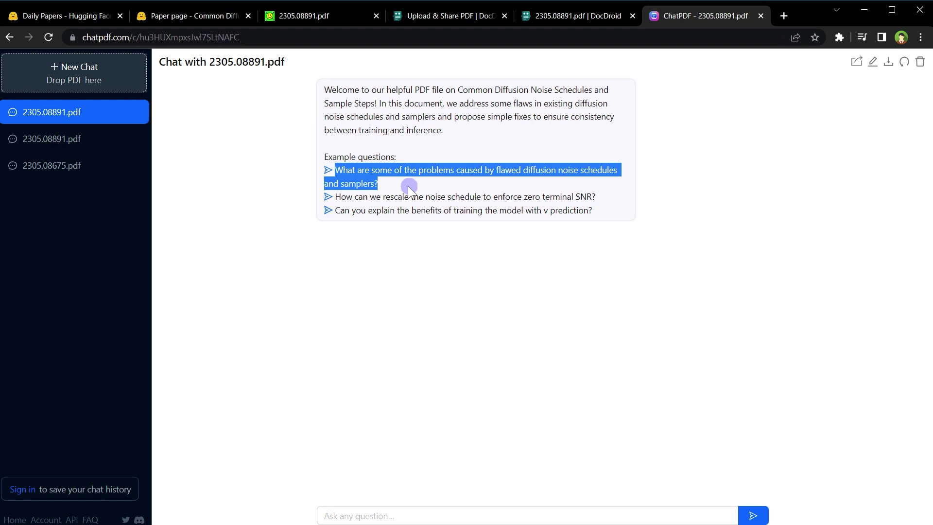
click(363, 262)
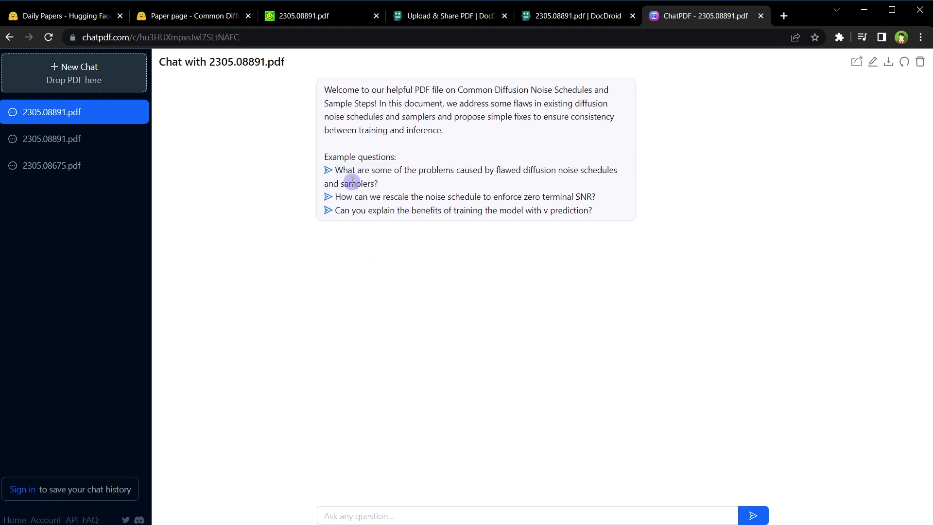
click(328, 170)
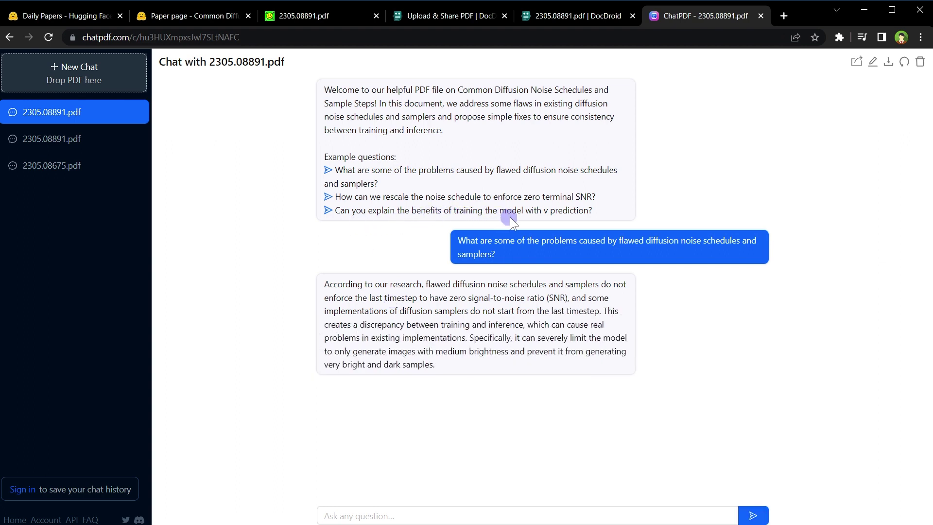
click(328, 210)
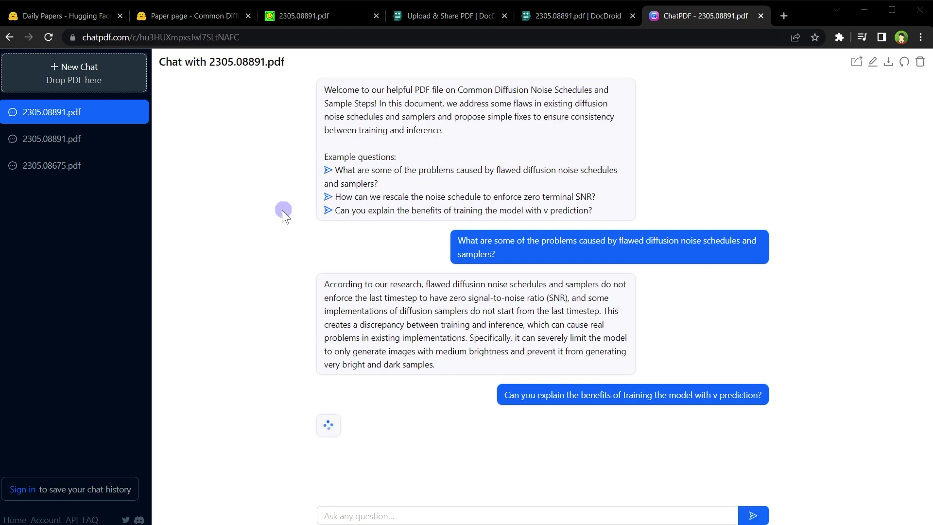
click(327, 211)
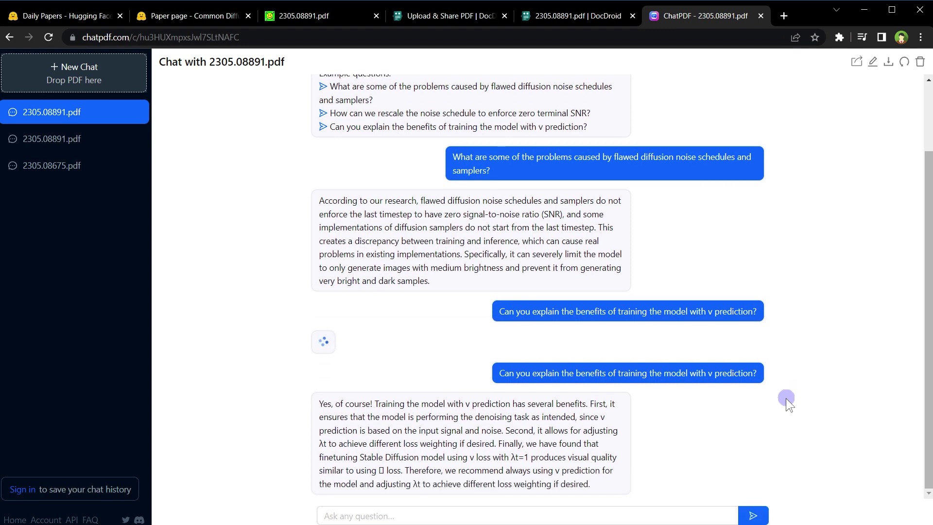
scroll(786, 398, up, 2)
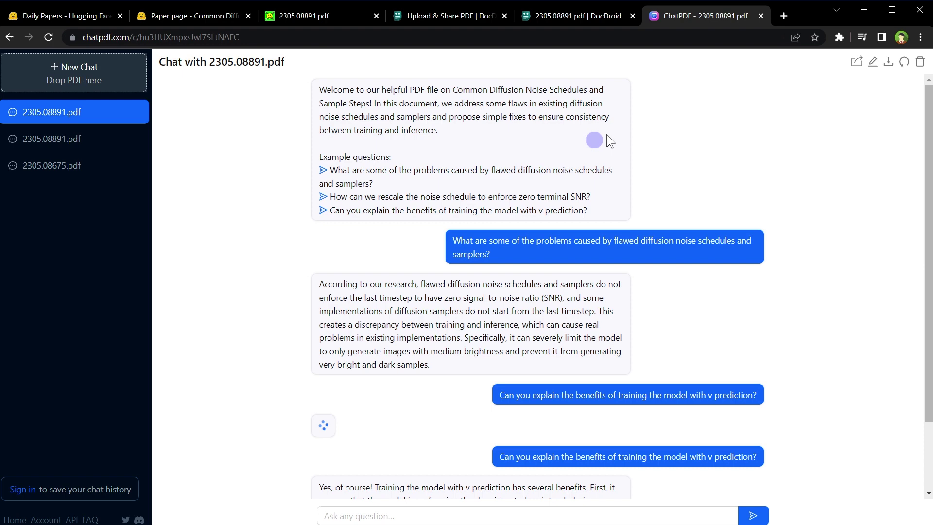
scroll(603, 136, down, 2)
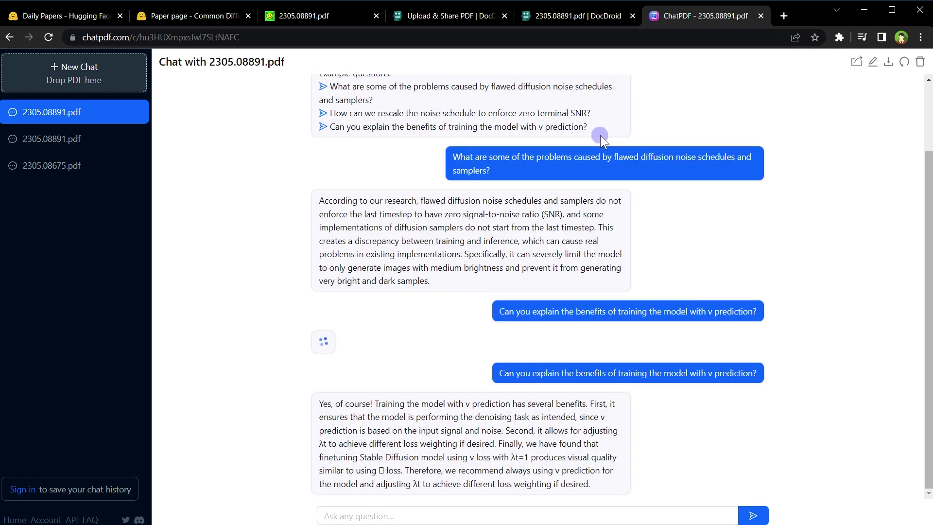
Step: Ask ChatPDF 'What this pdf is about? ... explain it like I am 5.' and read its answer
click(604, 514)
key(ctrl+v)
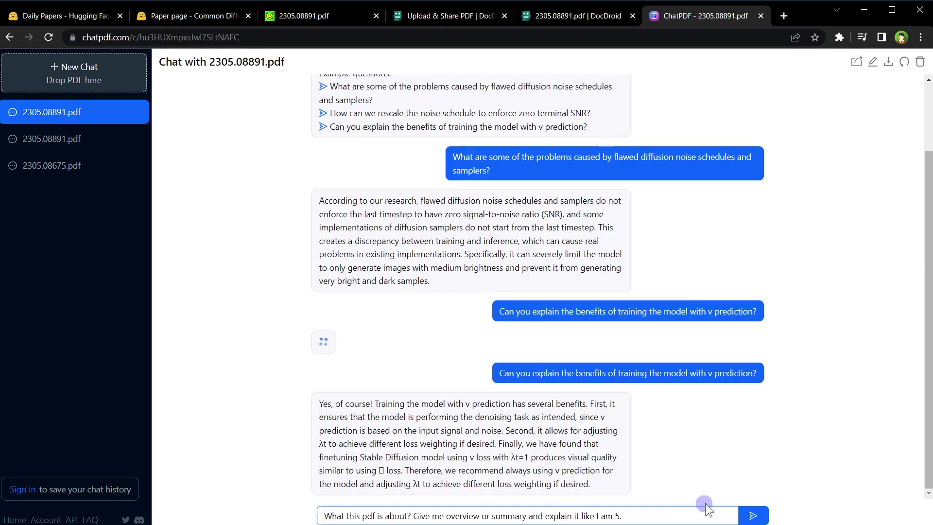
key(ctrl+a)
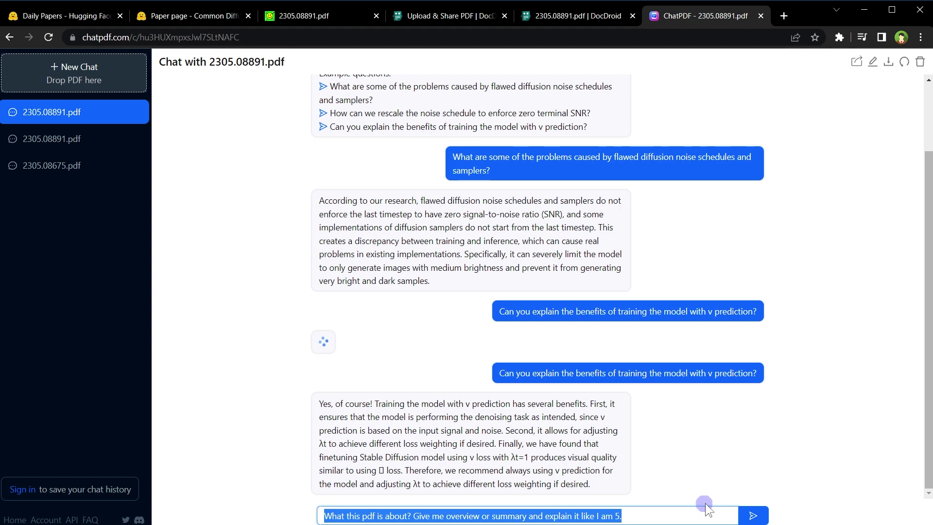
click(759, 514)
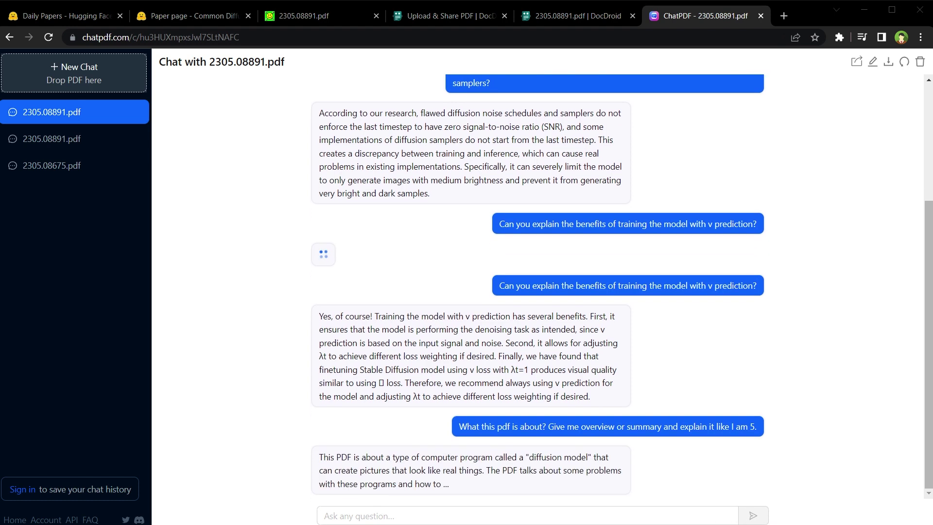
drag(317, 417, 586, 417)
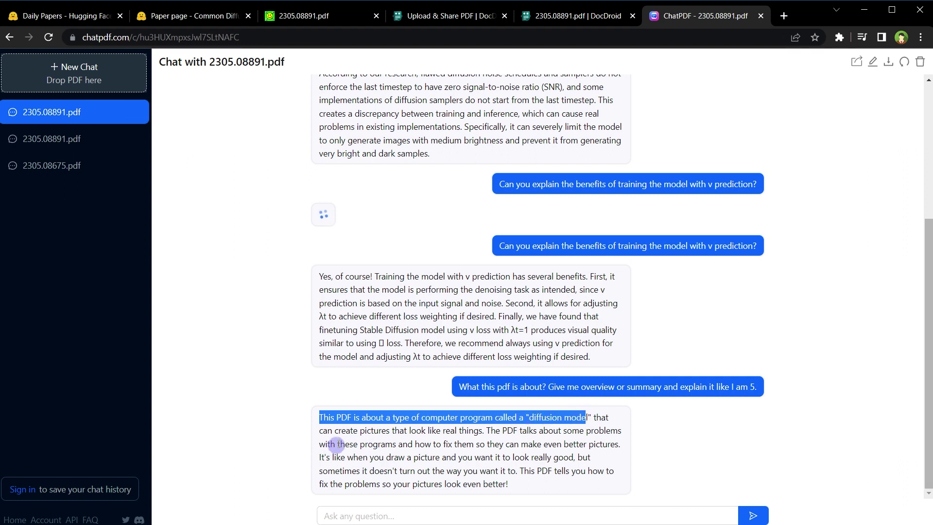
drag(358, 431, 374, 430)
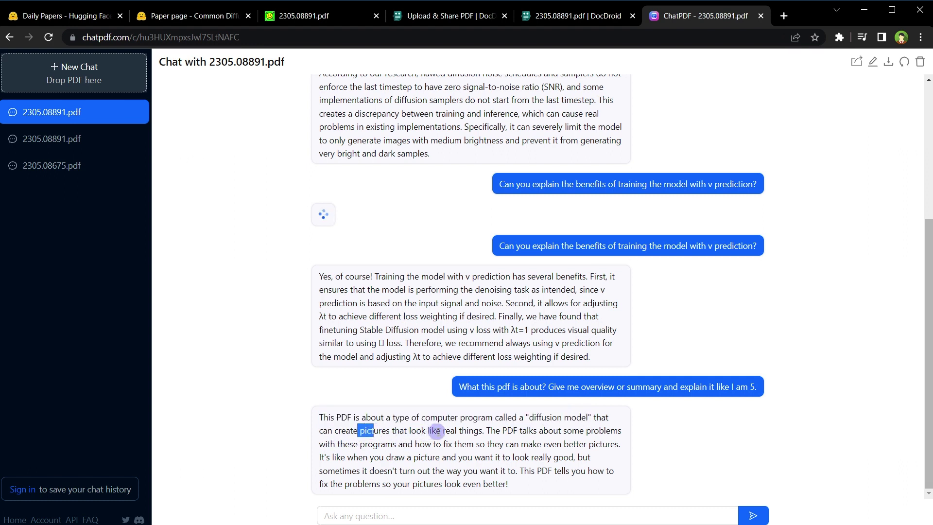
click(464, 431)
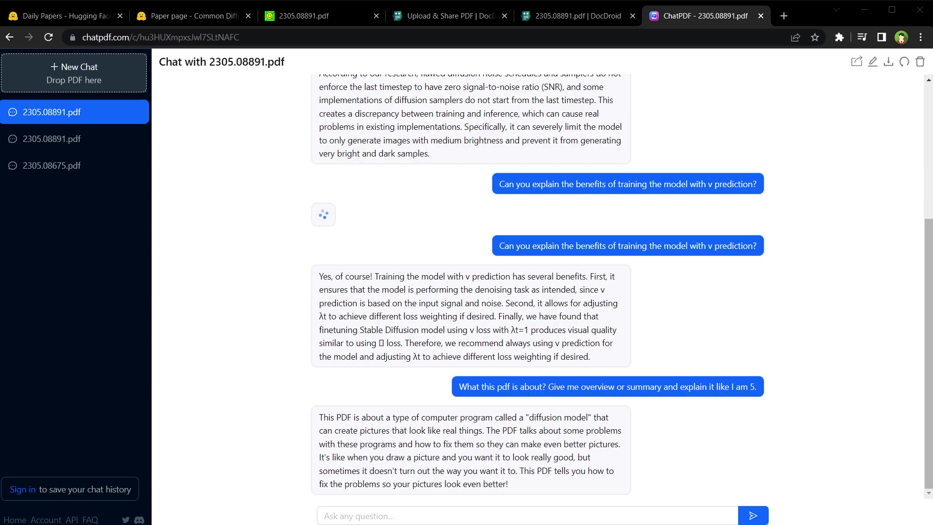
Step: Scroll the arXiv PDF down to its page 7 Conclusion
click(318, 19)
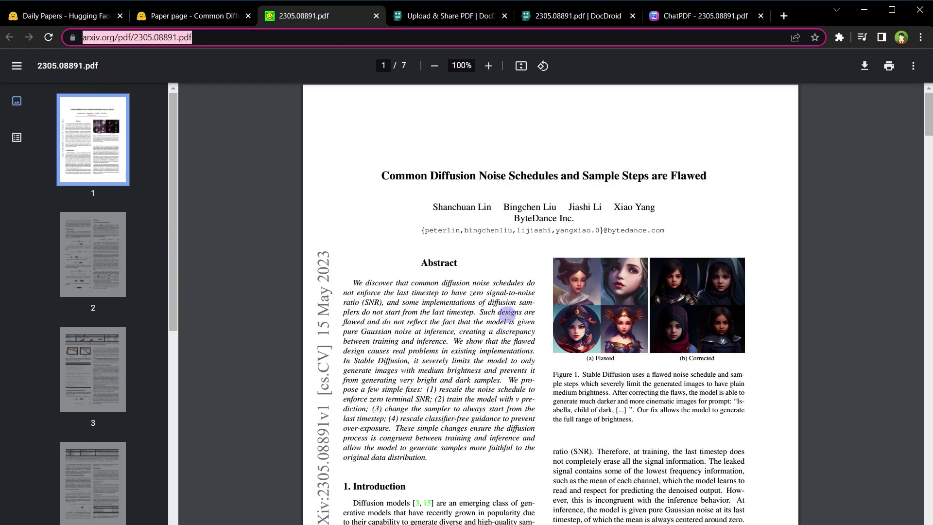
scroll(503, 321, down, 20)
scroll(502, 323, down, 20)
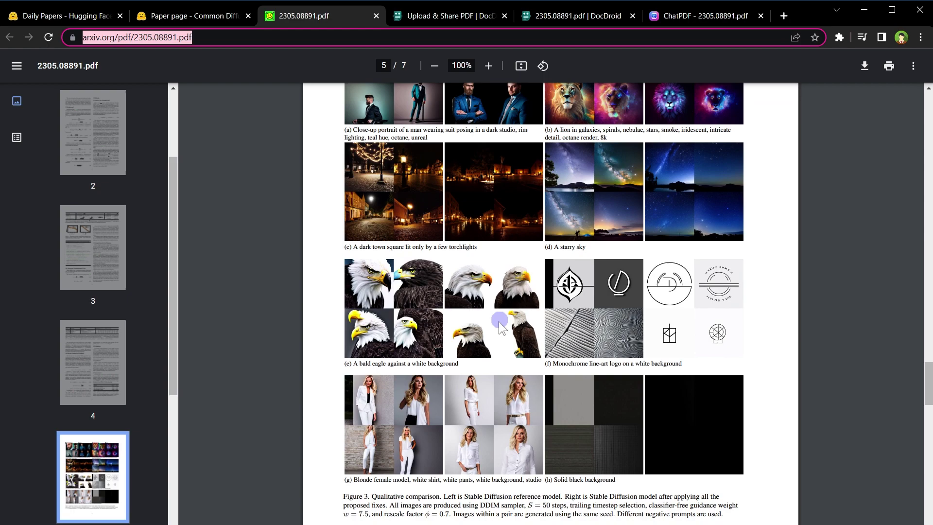
scroll(498, 324, down, 5)
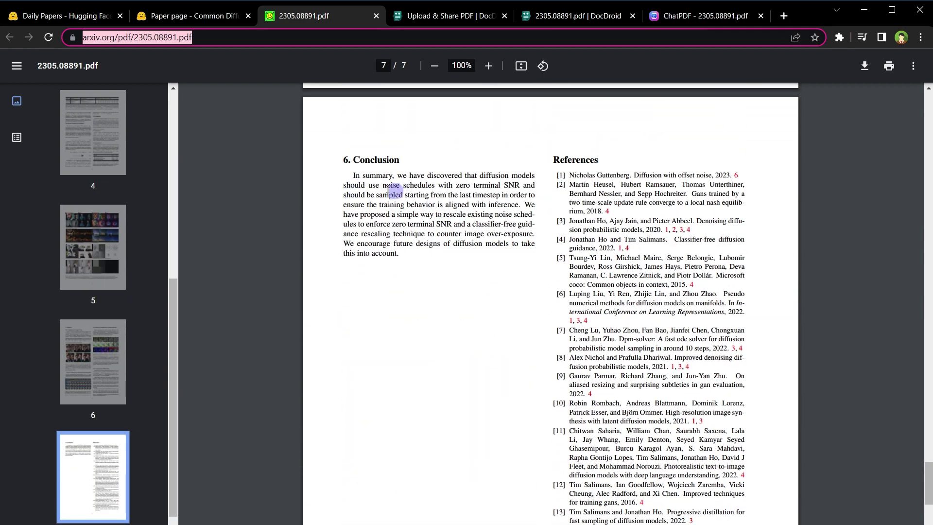
Step: Ask ChatPDF 'Give me conclusion from this paper.'
click(698, 15)
click(532, 516)
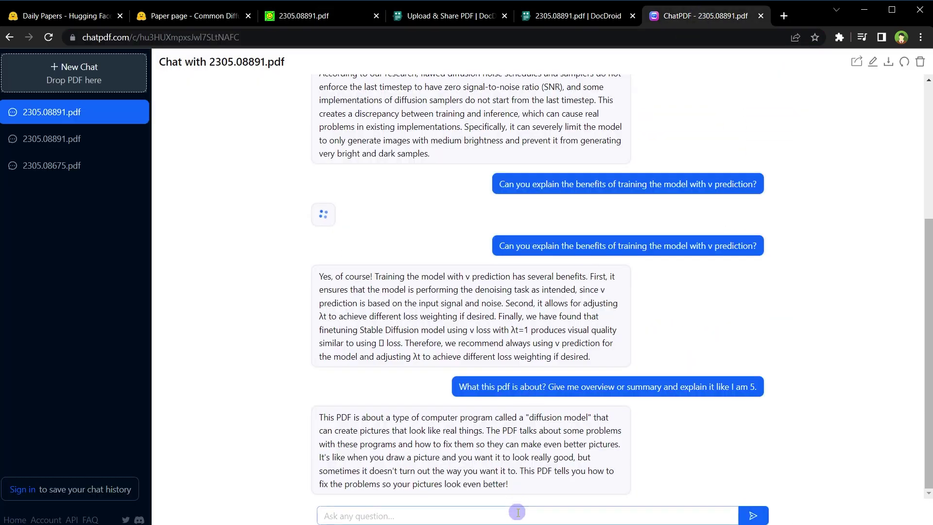
text(Give me conclusion of this paper.)
key(ctrl+a)
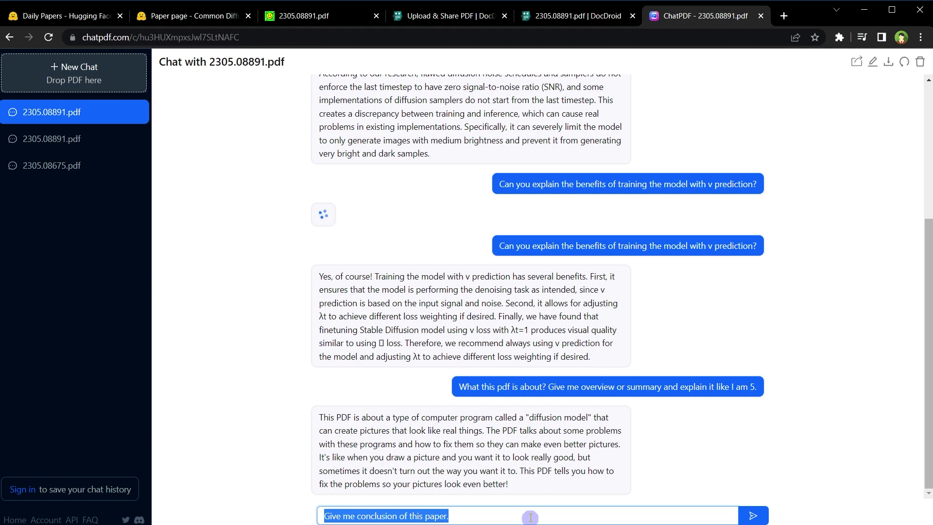
key(Home)
key(ctrl+Right)
key(ctrl+Right)
key(ctrl+Right)
key(shift+Right)
key(shift+Right)
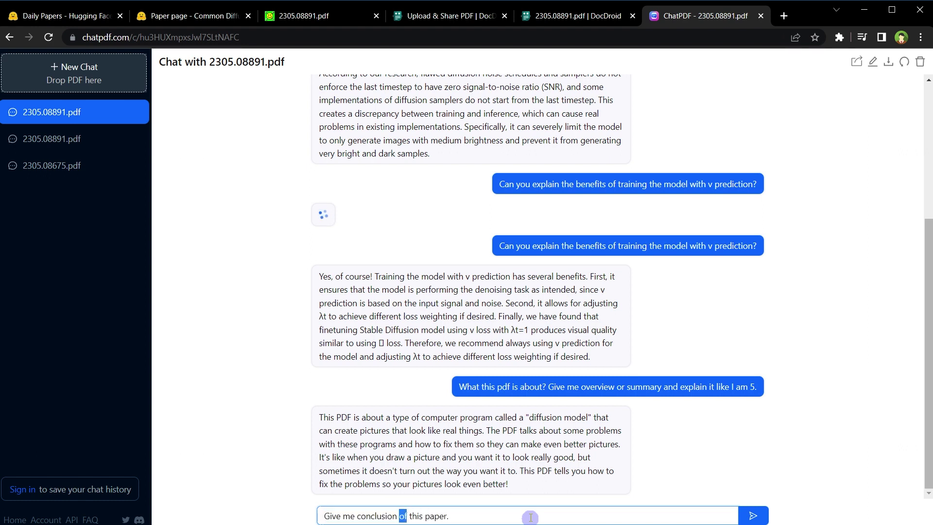
text(from)
key(Return)
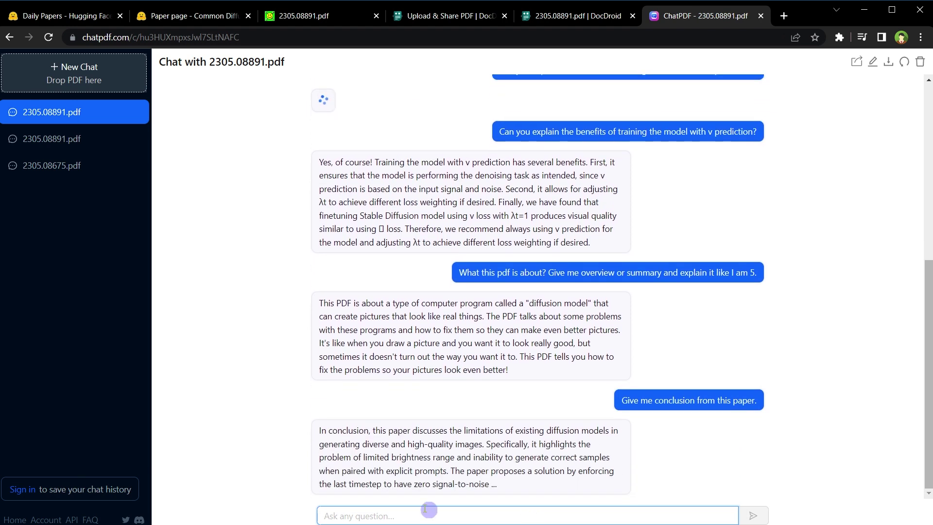
Step: Highlight ChatPDF's conclusion answer, then move over to the ChatGPT app
drag(322, 442, 597, 486)
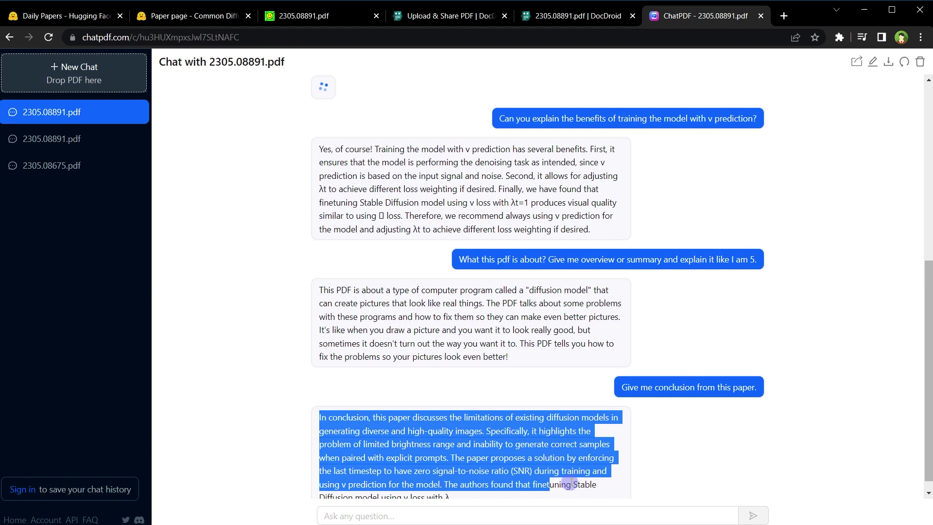
click(693, 439)
drag(415, 477, 320, 377)
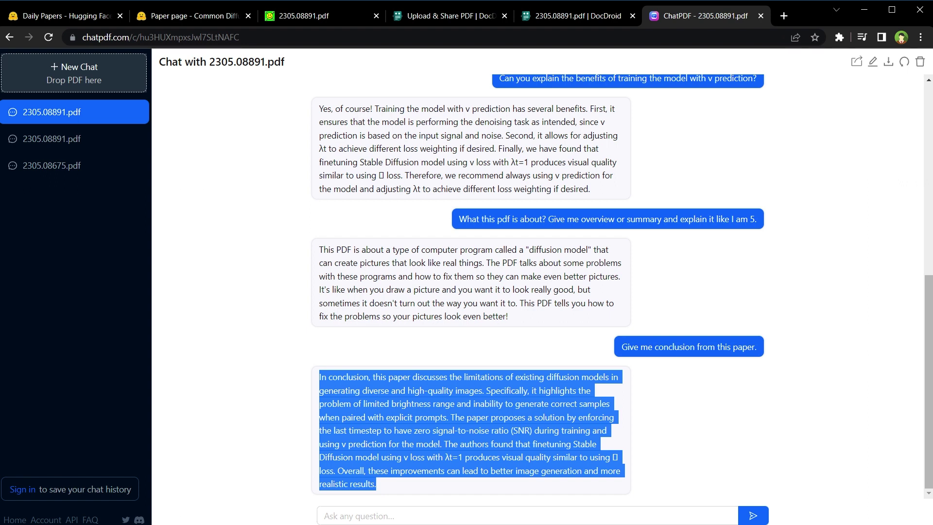
key(alt+Tab)
click(687, 379)
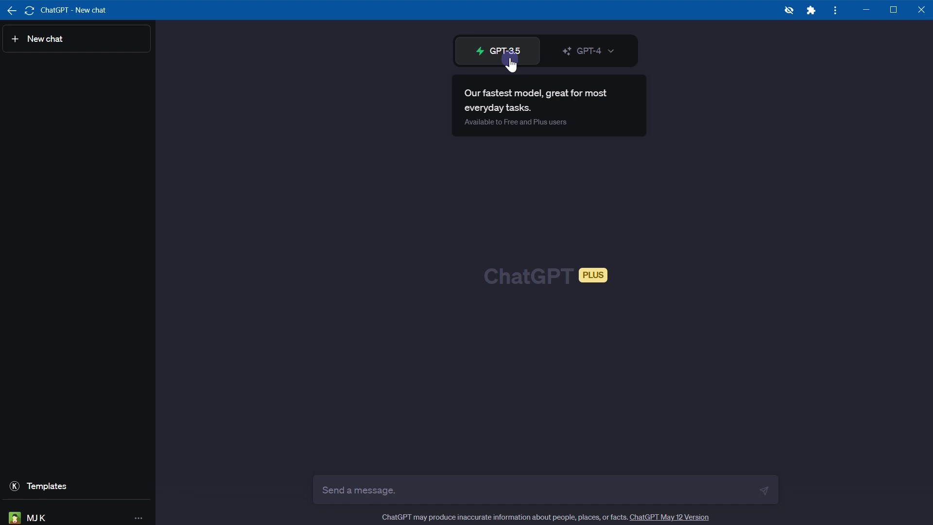
Step: Send GPT-3.5 the pasted prompt asking what the arXiv PDF link is about
click(548, 490)
text(What this pdf https://arxiv.org/pdf/2305.08891.pdf is about? Give me summary.)
triple_click(740, 490)
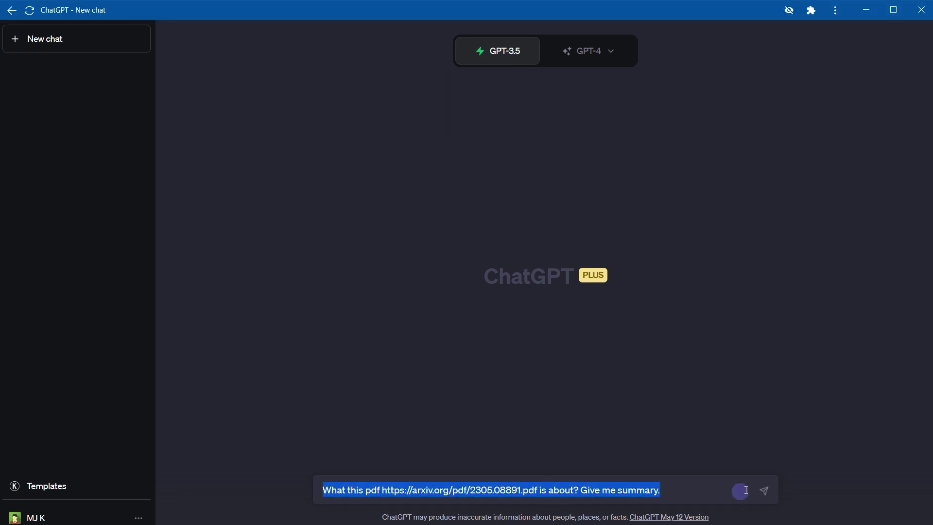
key(Home)
key(ctrl+shift+Right)
key(ctrl+shift+Right)
key(ctrl+shift+Right)
key(ctrl+shift+Right)
key(ctrl+shift+Right)
key(ctrl+shift+Right)
key(ctrl+shift+Right)
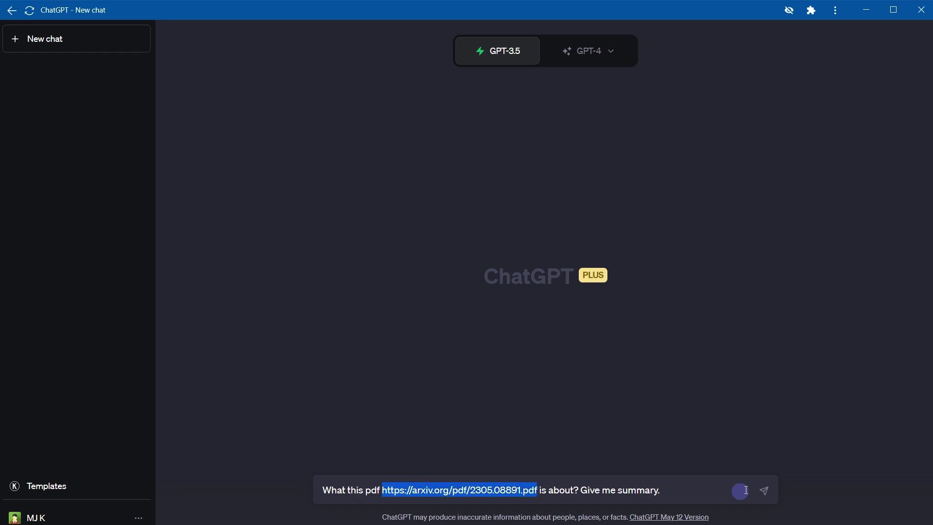
key(Right)
key(ctrl+shift+Right)
key(ctrl+shift+Right)
key(ctrl+shift+Right)
key(Right)
key(Right)
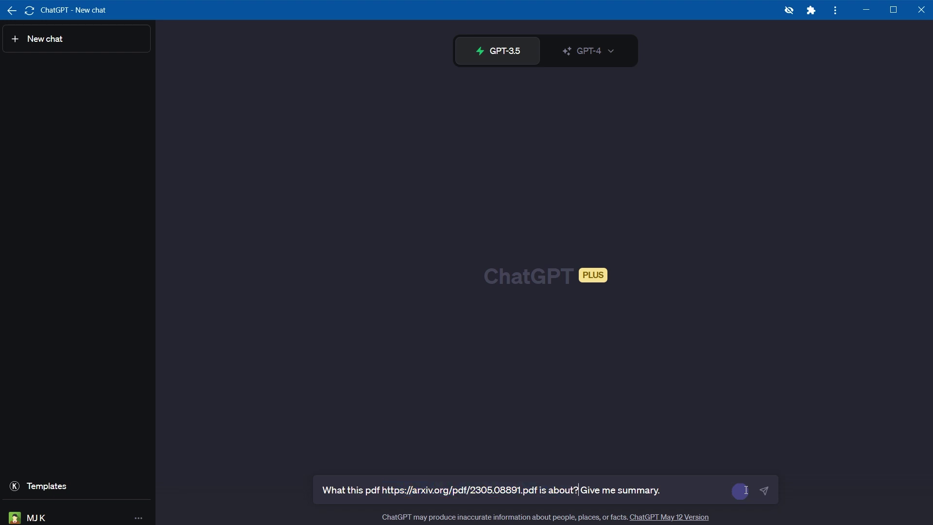
key(Return)
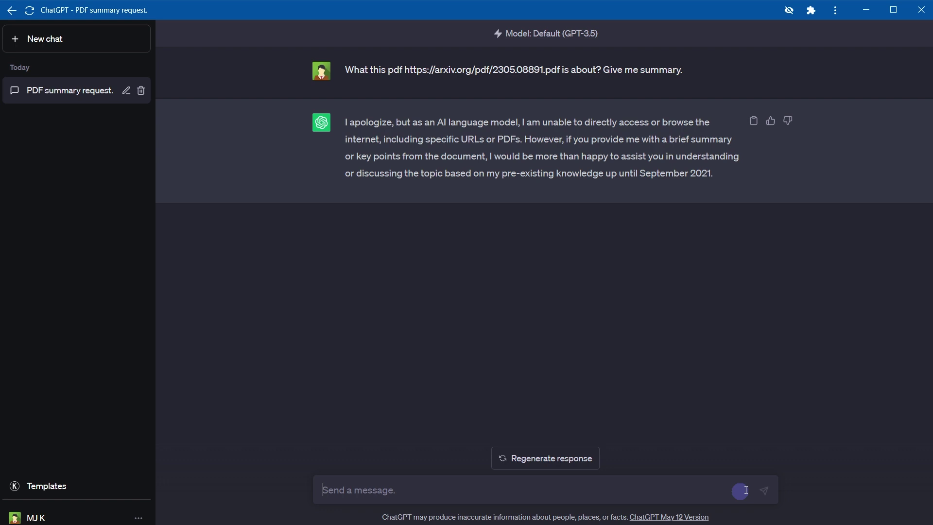
Step: Start a new chat with GPT-4 selected
click(747, 490)
click(80, 46)
click(616, 51)
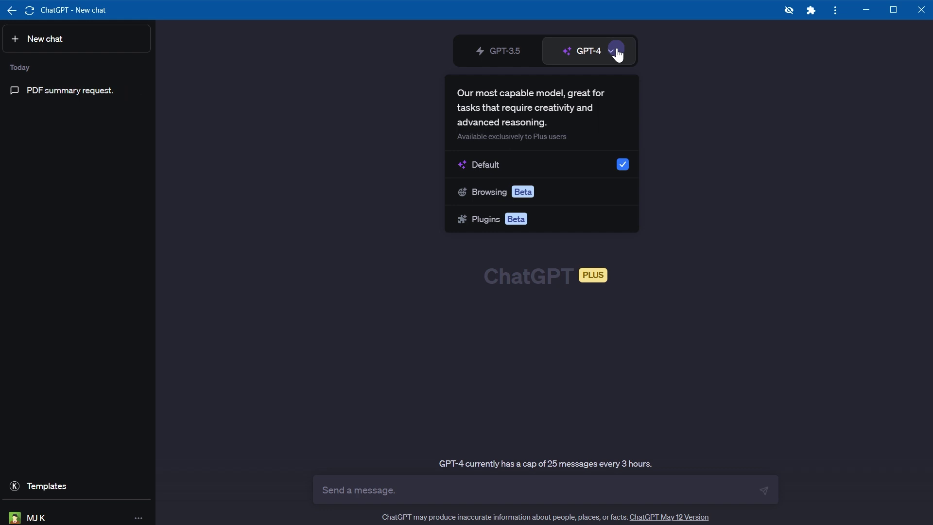
Step: Check that web browsing and plugins are enabled under Settings > Beta features
click(141, 516)
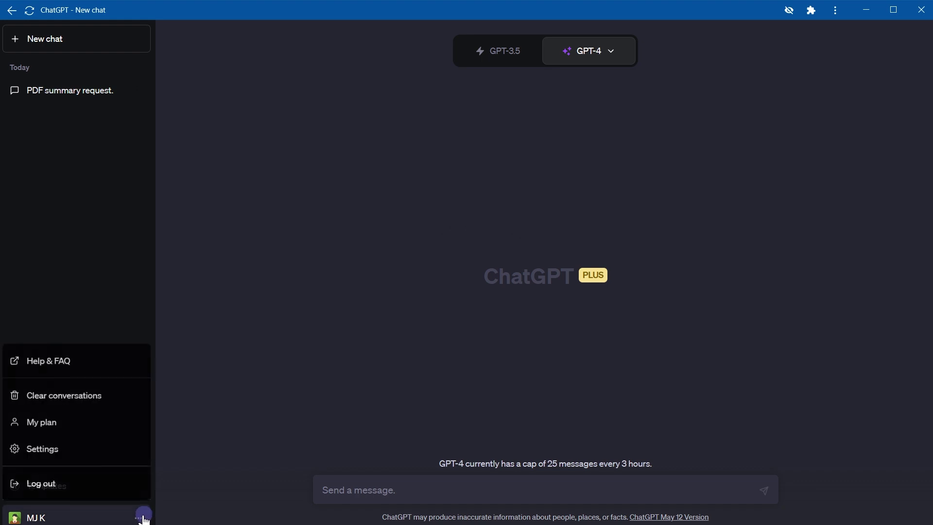
click(97, 448)
click(314, 191)
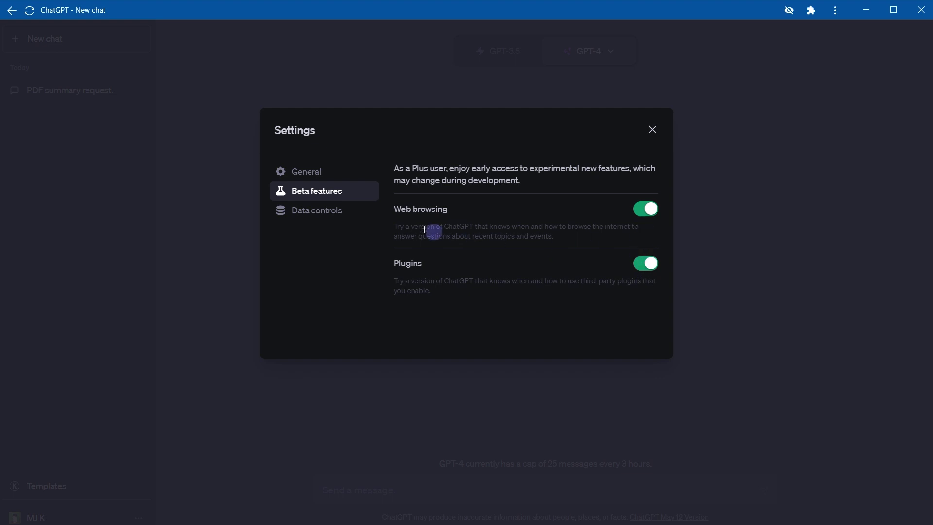
click(651, 130)
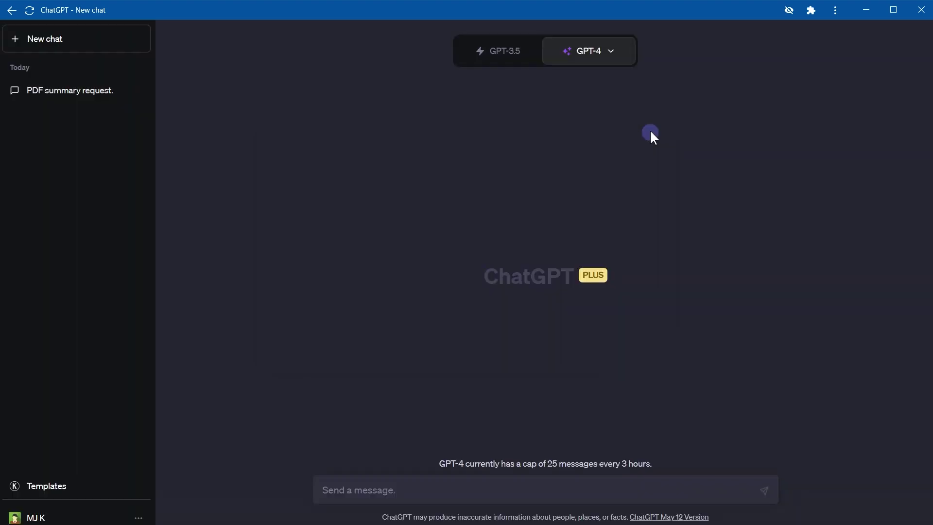
Step: Set the new GPT-4 chat to Browsing (Beta) mode
click(615, 52)
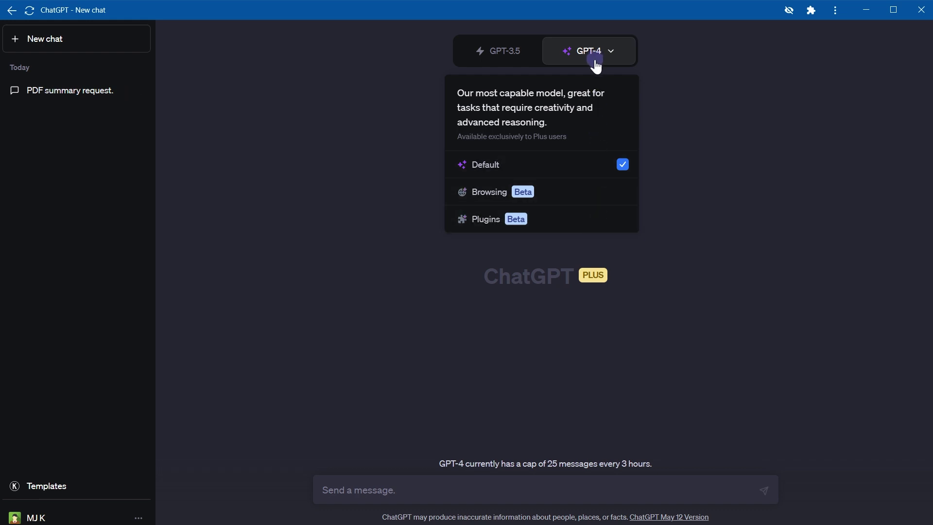
click(605, 194)
mouse_move(611, 53)
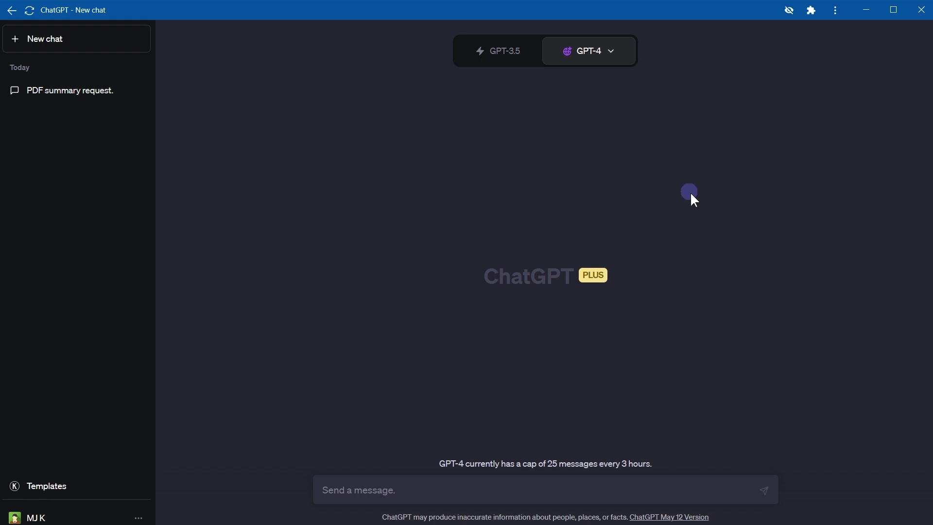
Step: Send the arXiv PDF summary question to GPT-4 Browsing and inspect the failed browsing attempt
click(669, 486)
text(What this pdf https://arxiv.org/pdf/2305.08891.pdf is all about? Give me summary.)
key(ctrl+a)
key(ctrl+c)
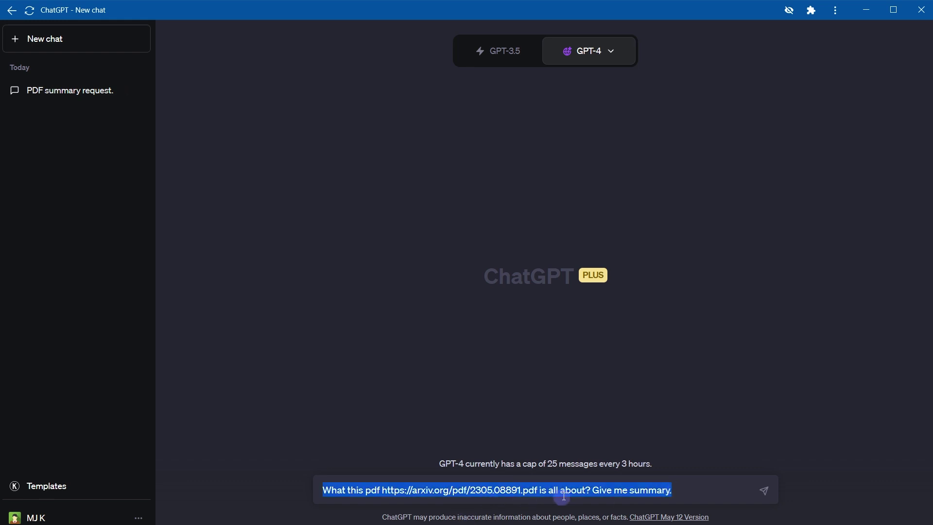
click(721, 492)
key(Return)
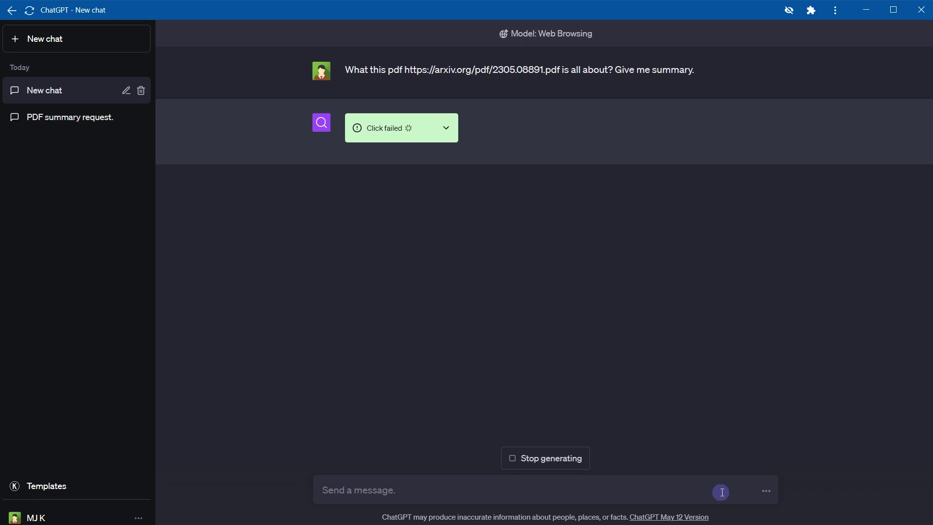
click(447, 130)
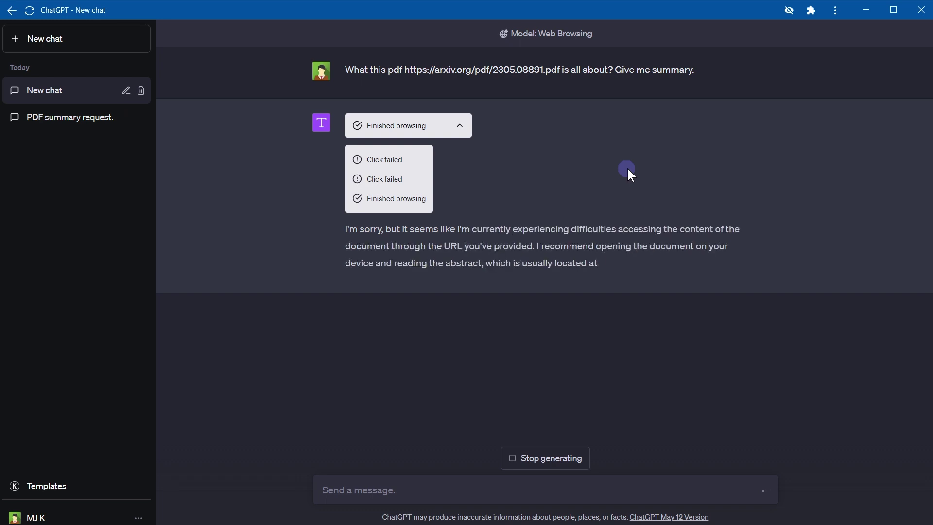
drag(530, 225, 539, 246)
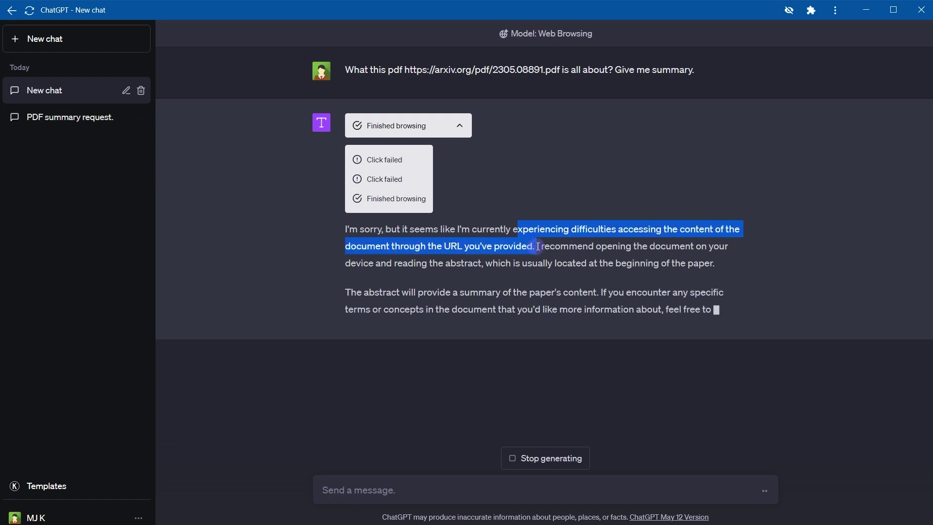
Step: Resend the same question to get the paper's summary, then open its cited arXiv source
click(609, 488)
key(ctrl+v)
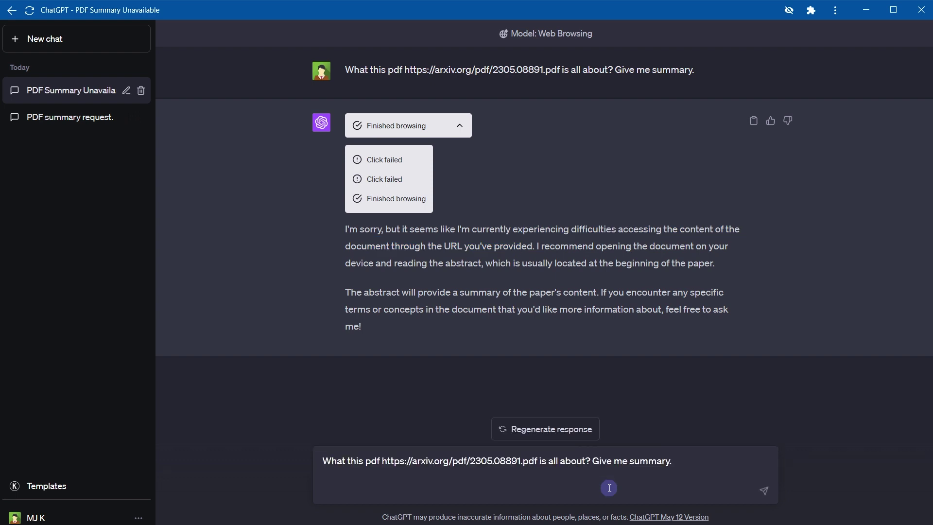
key(BackSpace)
key(Return)
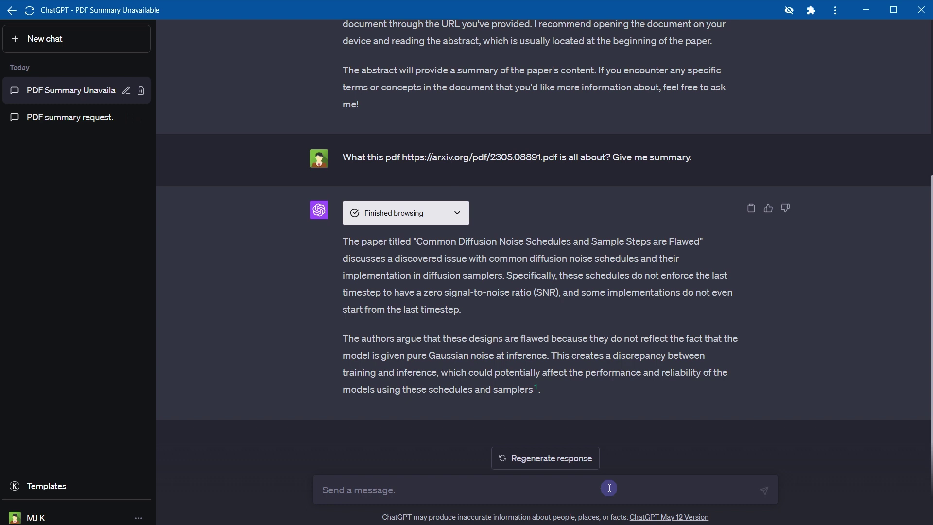
click(535, 391)
Step: Start a new GPT-4 chat in Plugins mode and look through the installed plugins, 0/3 enabled
click(110, 47)
mouse_move(608, 56)
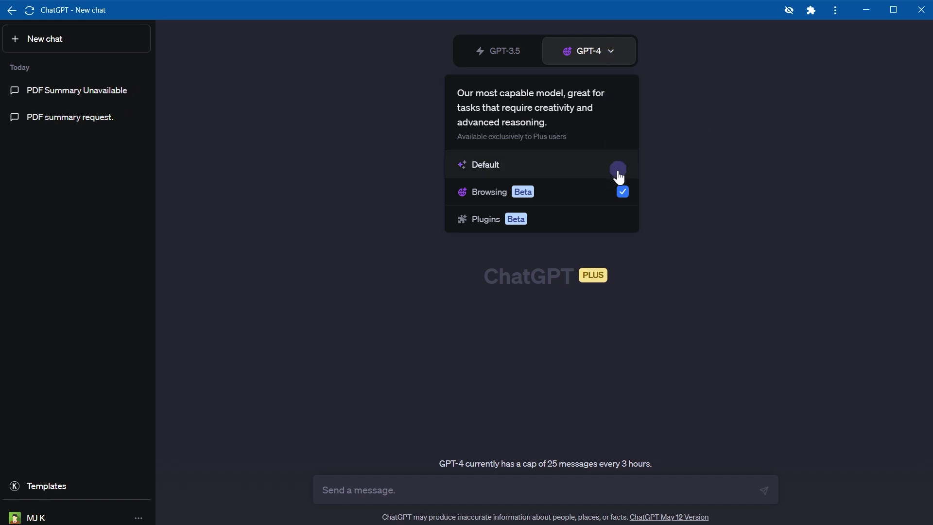
click(594, 221)
mouse_move(608, 62)
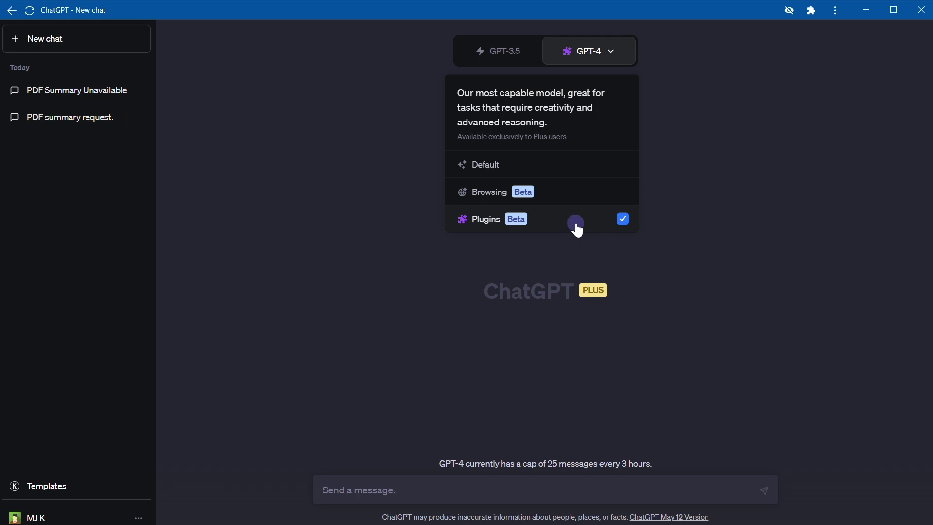
click(585, 88)
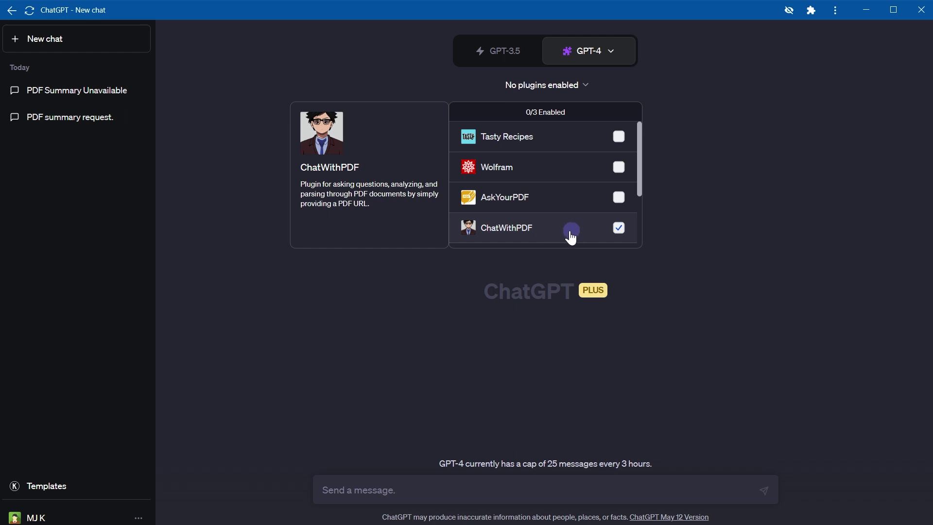
scroll(571, 229, down, 2)
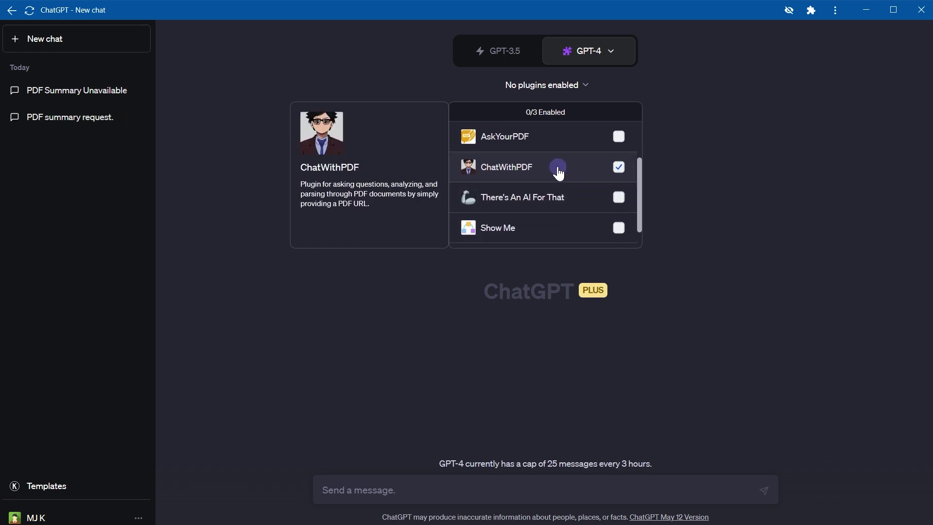
scroll(560, 175, up, 2)
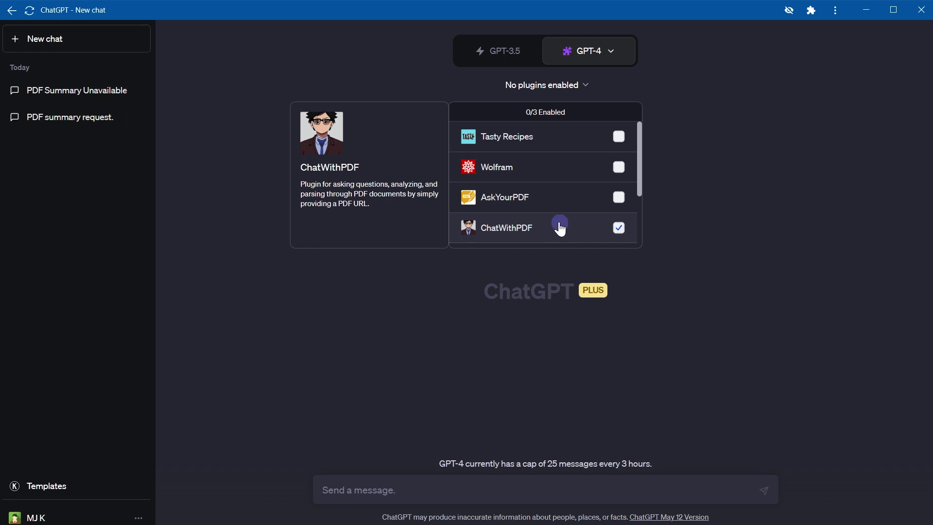
scroll(561, 226, down, 3)
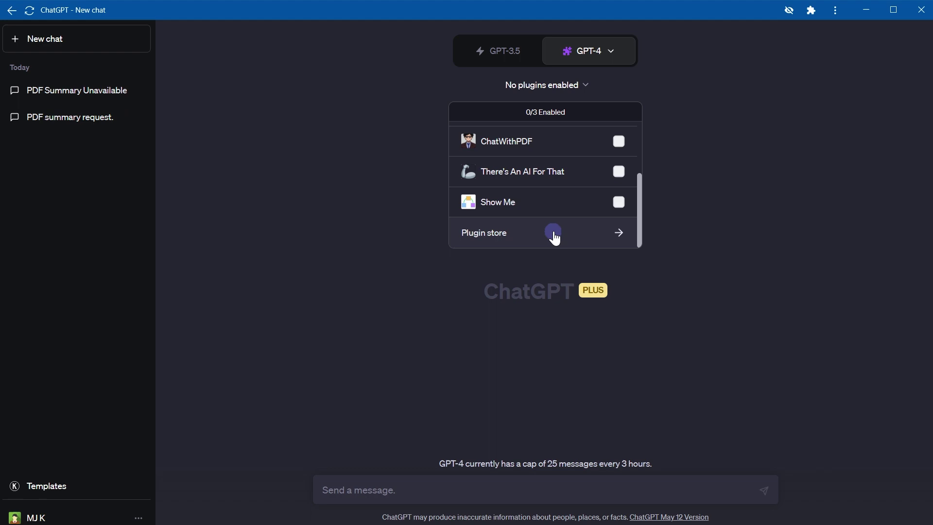
click(556, 238)
click(252, 182)
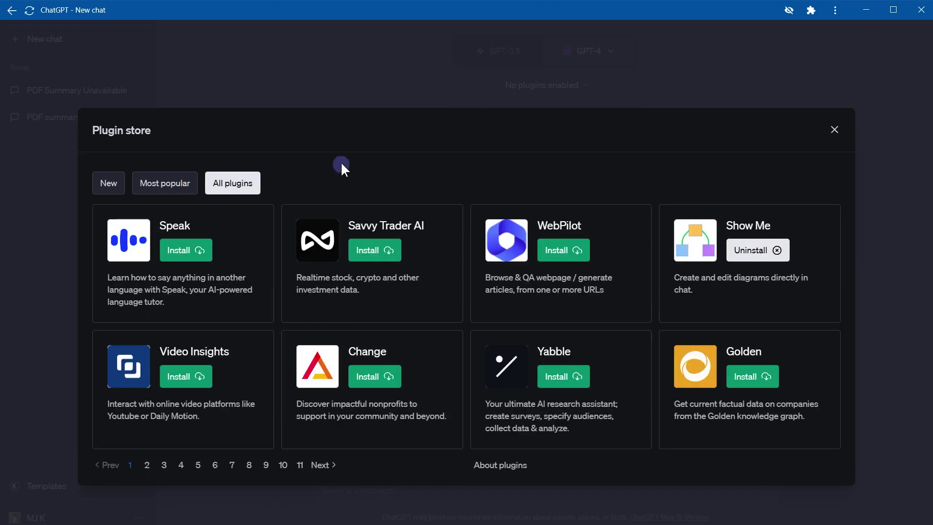
click(325, 467)
click(326, 466)
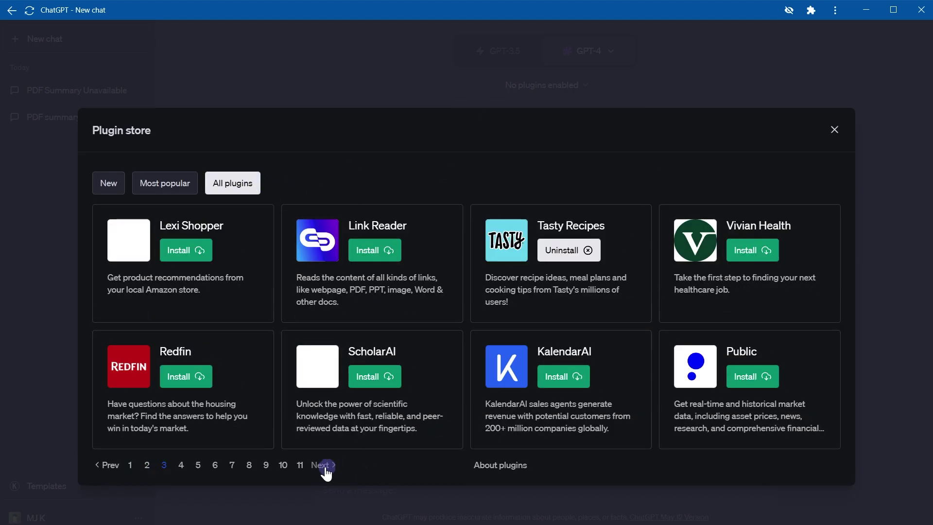
click(325, 467)
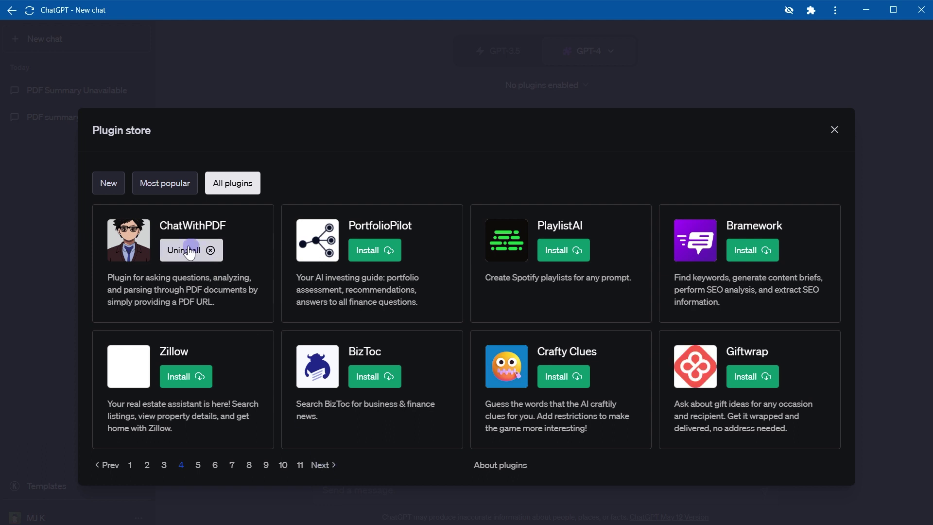
click(157, 282)
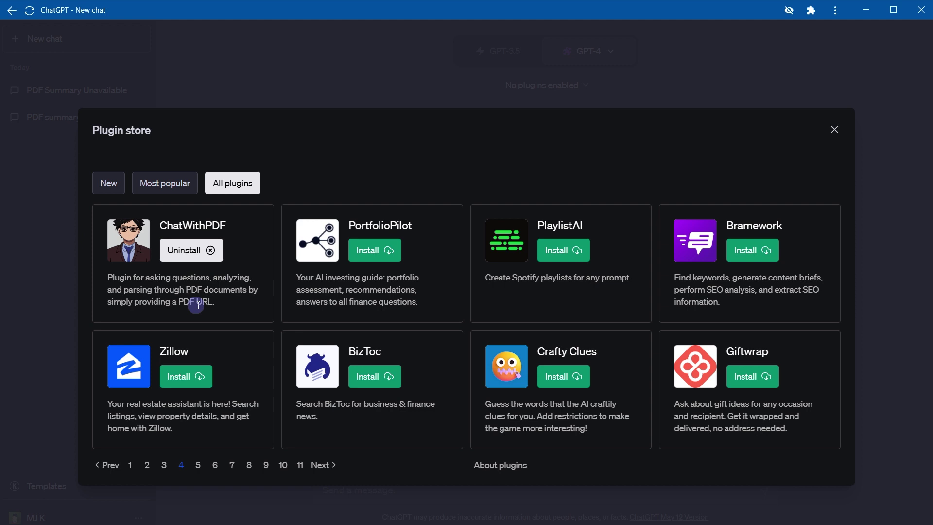
click(325, 465)
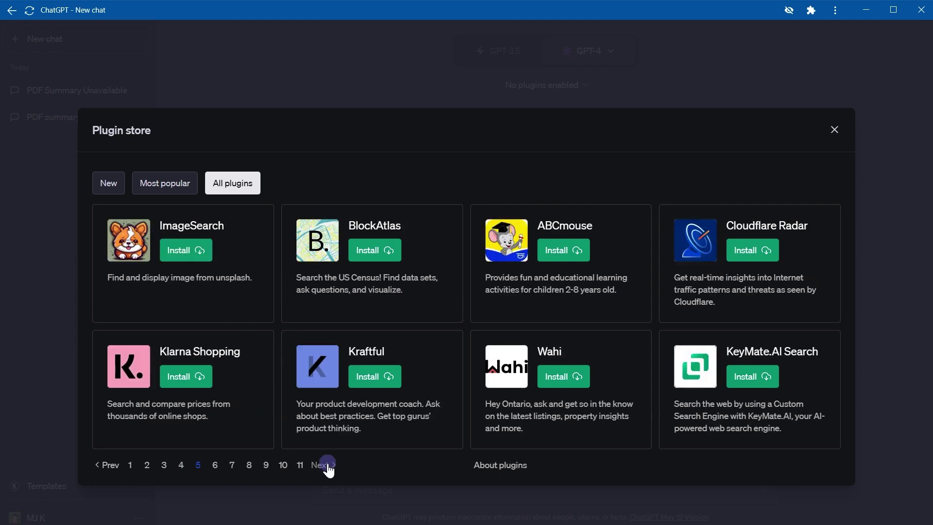
click(328, 465)
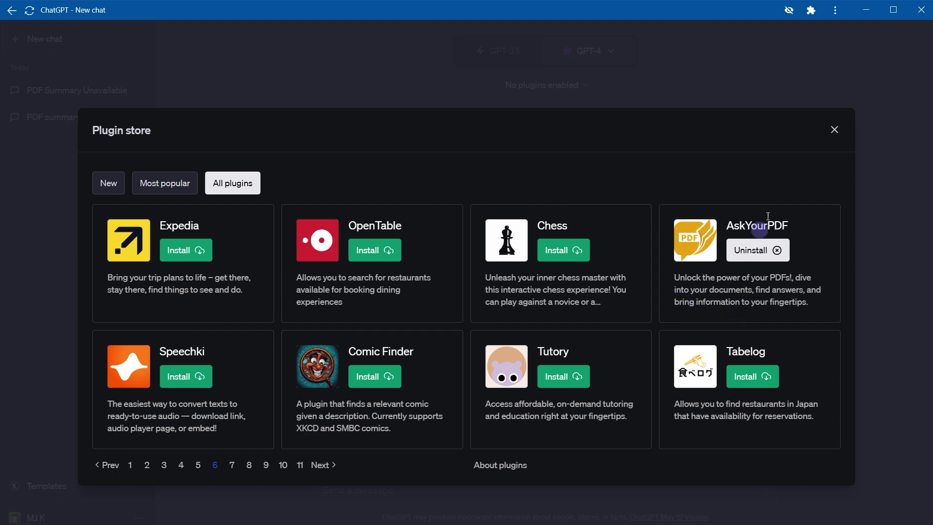
click(834, 130)
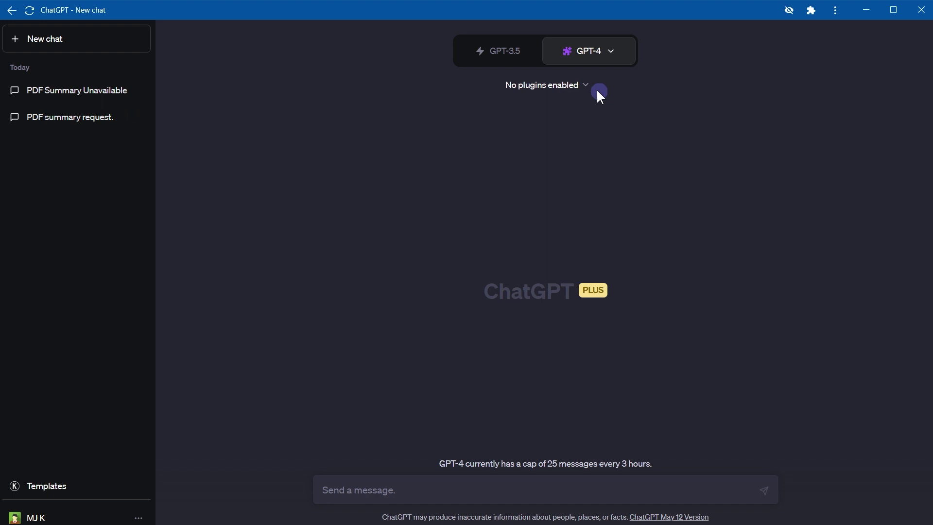
Step: Enable the AskYourPDF plugin and confirm it shows as 1 of 3 plugins active
click(583, 86)
click(562, 199)
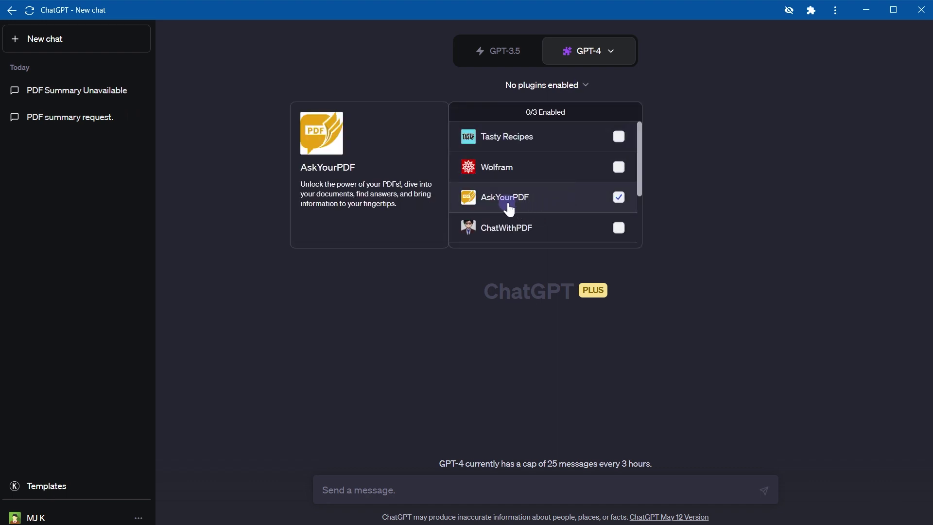
click(620, 200)
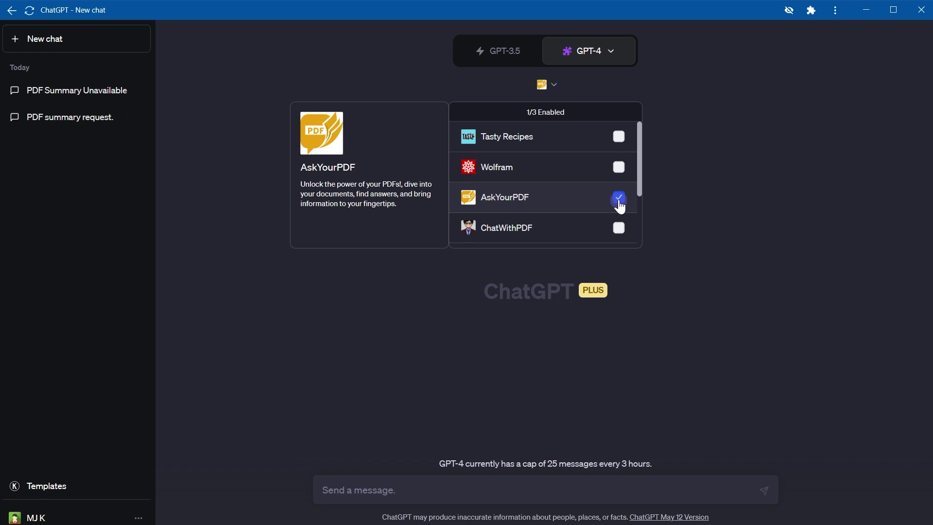
click(750, 198)
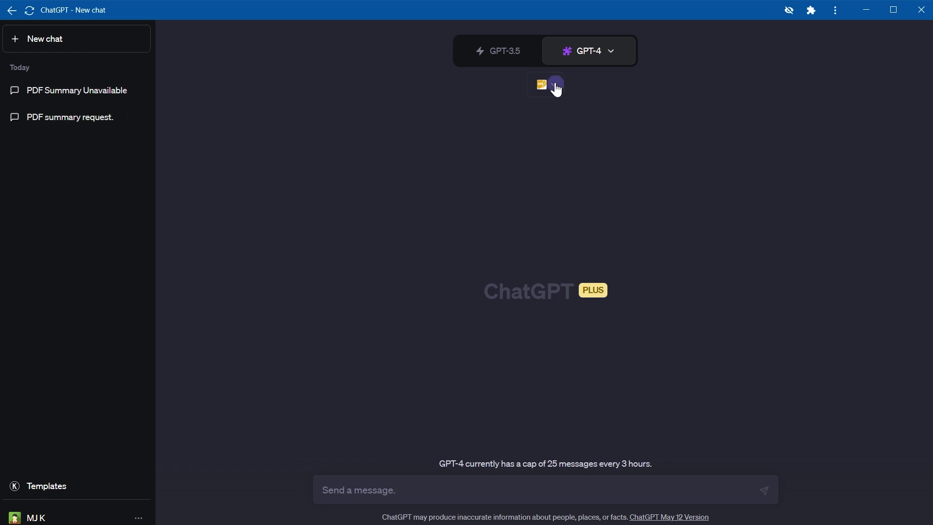
click(558, 90)
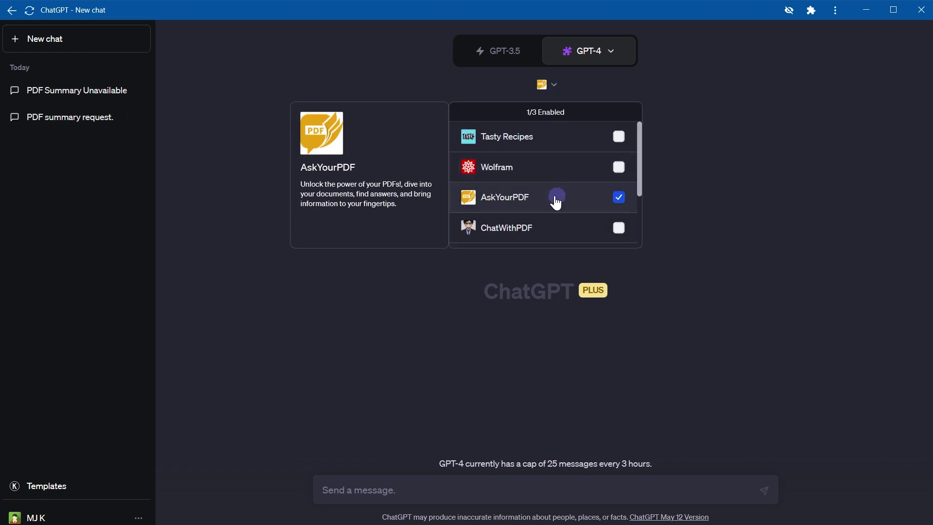
click(728, 203)
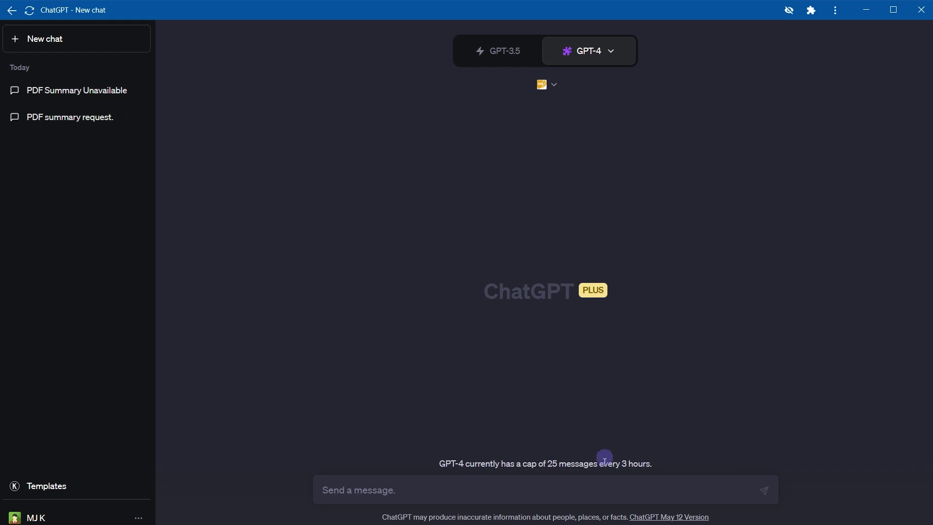
Step: Paste and send the question asking what the arXiv PDF is about, with AskYourPDF enabled
click(596, 487)
text(What this pdf https://arxiv.org/pdf/2305.08891.pdf is all about? Give me summary.)
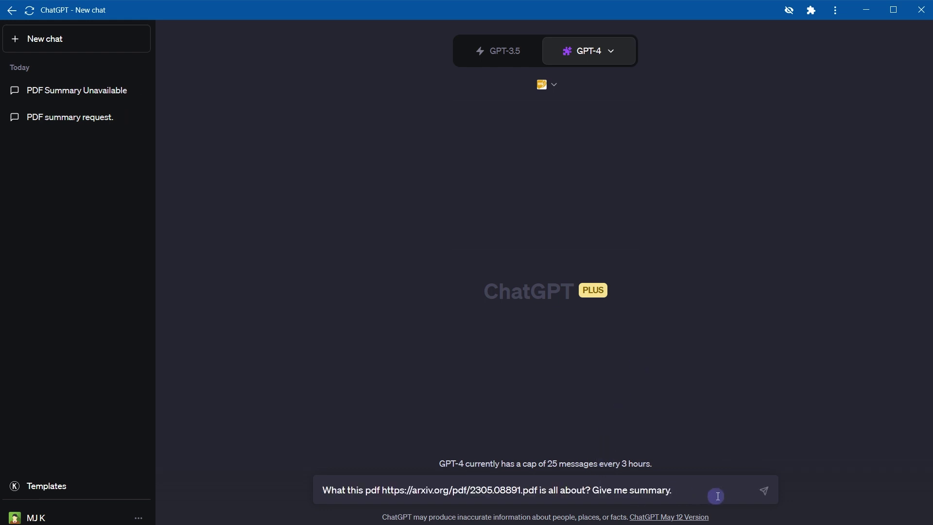
key(ctrl+shift+Right)
key(ctrl+shift+Right)
key(ctrl+shift+Right)
key(Right)
key(ctrl+shift+Right)
key(ctrl+shift+Right)
key(ctrl+shift+Right)
key(ctrl+shift+Right)
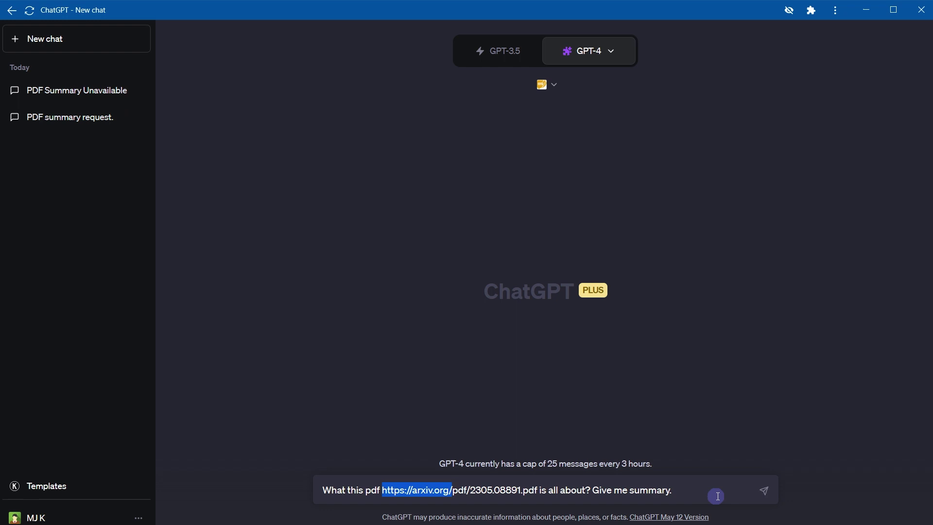
key(ctrl+shift+Right)
key(ctrl+shift+Right)
key(ctrl+shift+Right)
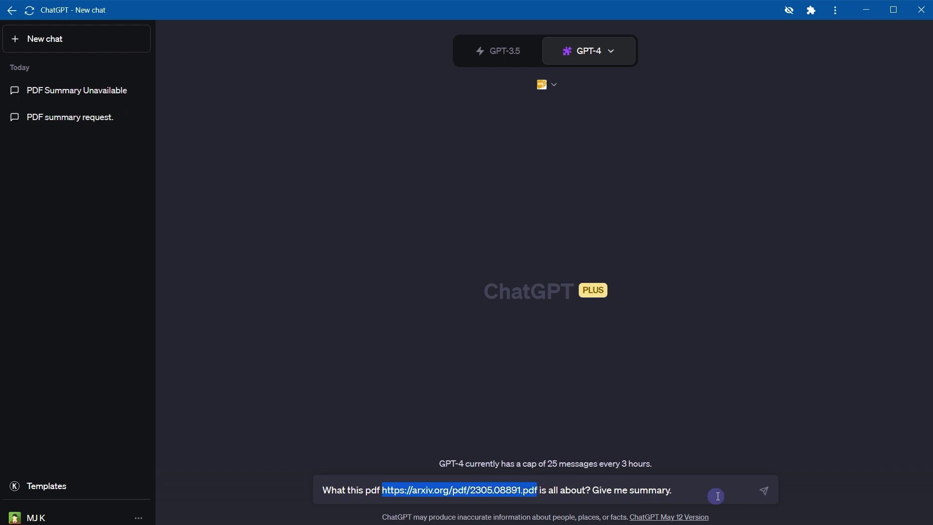
key(Right)
key(ctrl+shift+Right)
key(ctrl+shift+Right)
key(ctrl+shift+Right)
key(Right)
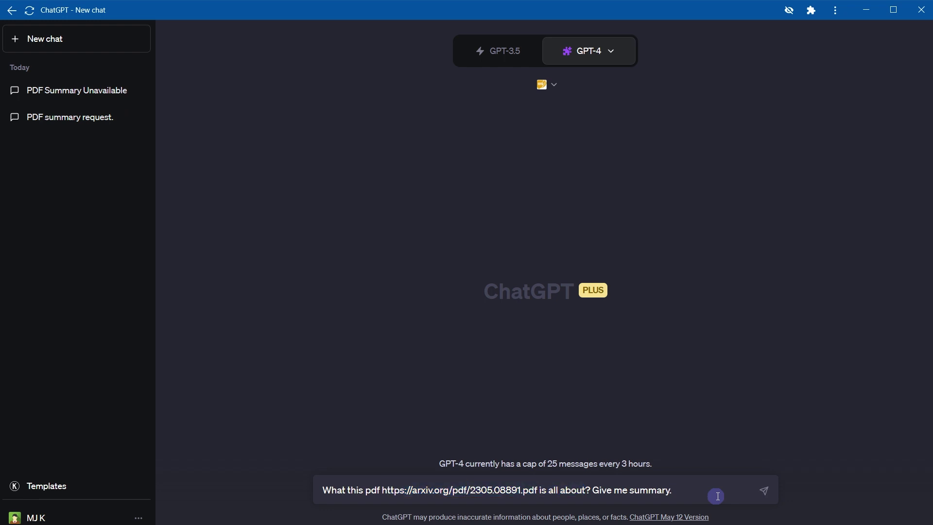
key(Return)
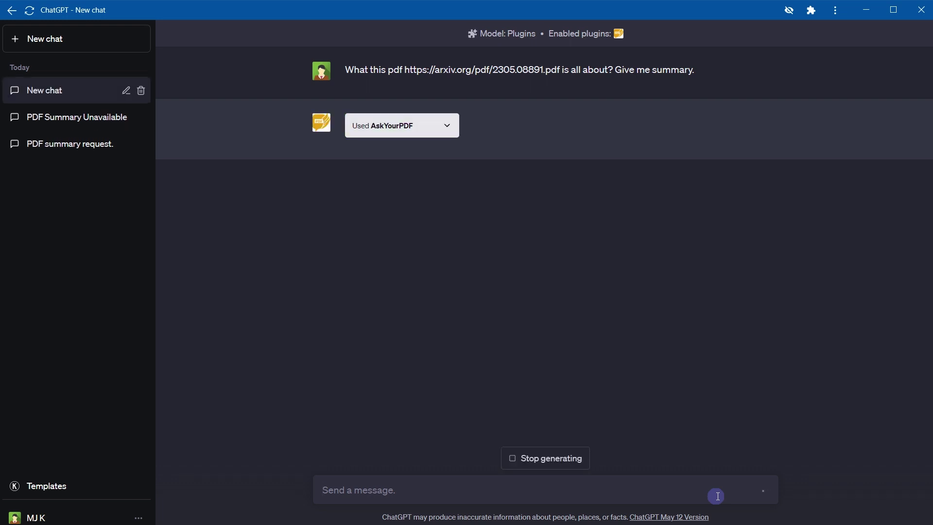
Step: Check the AskYourPDF request details and read through the generated key-points summary
click(450, 127)
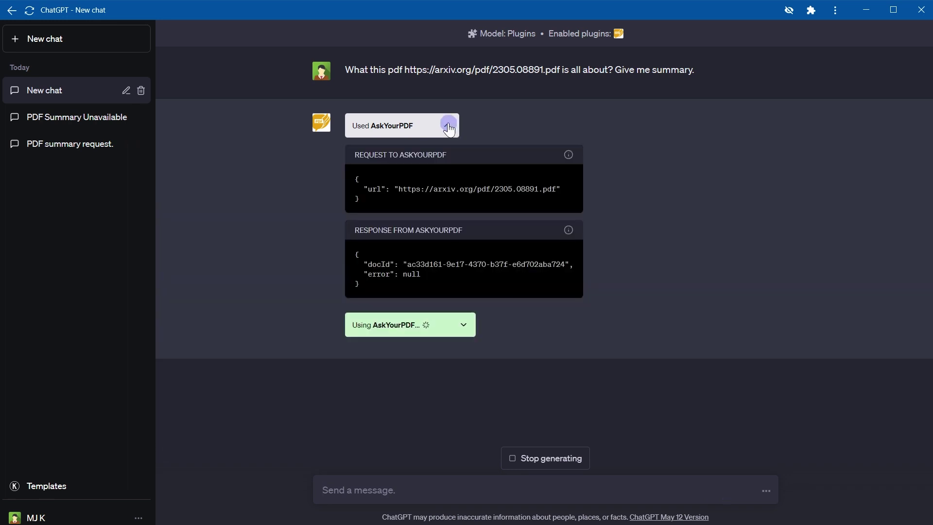
click(449, 128)
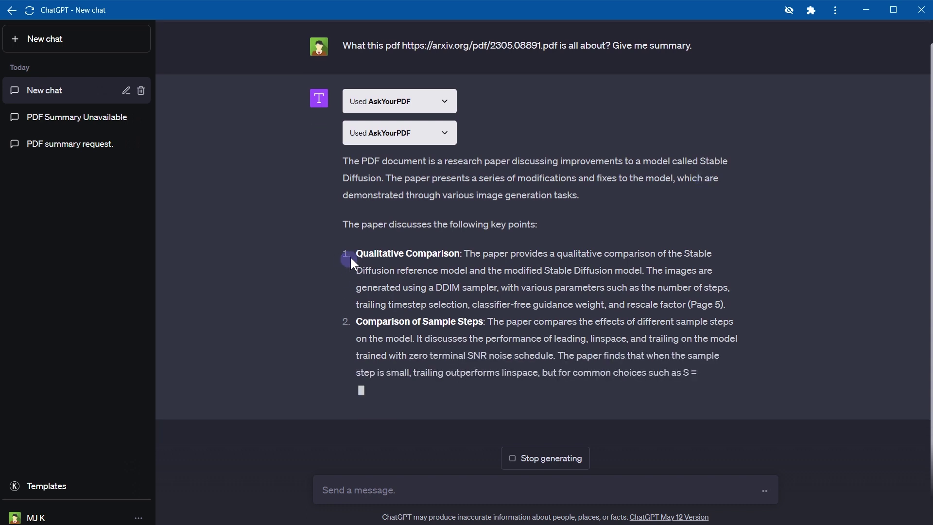
drag(360, 254, 474, 328)
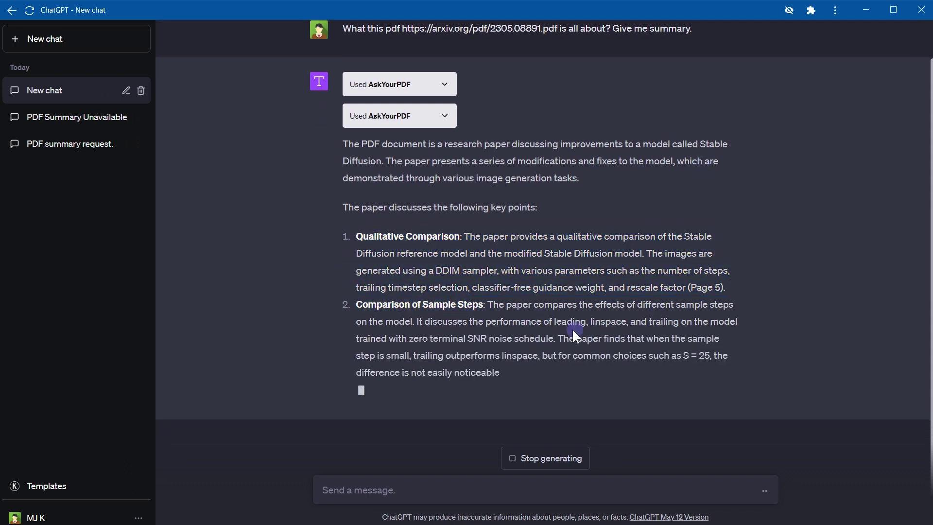
click(573, 329)
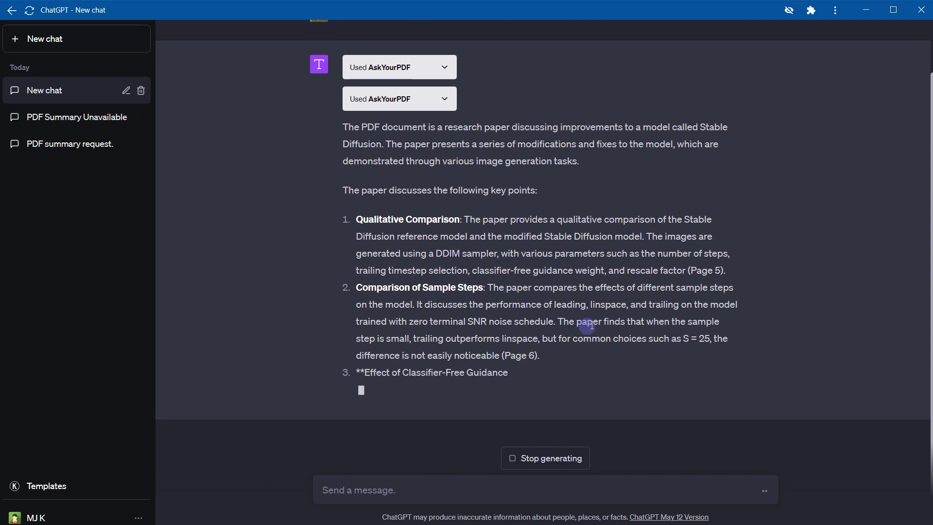
scroll(633, 297, up, 2)
scroll(798, 309, down, 2)
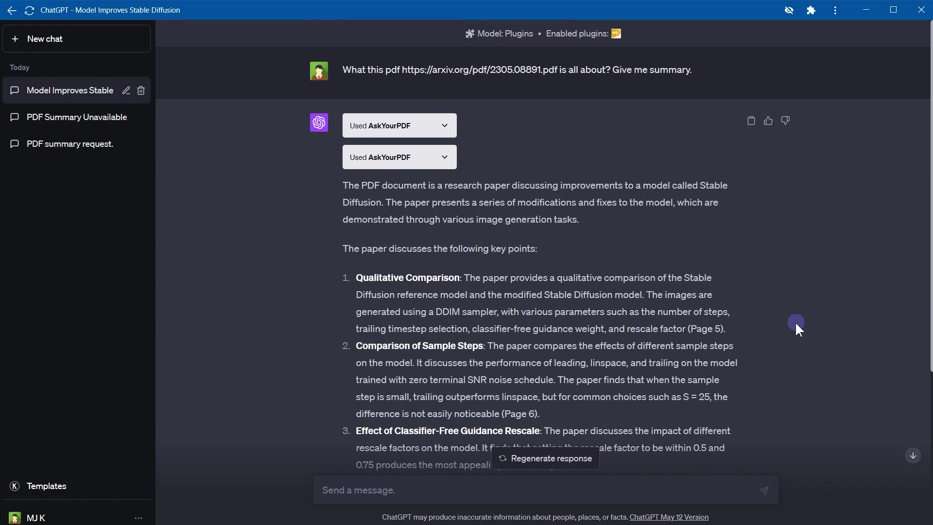
Step: Send the follow-up 'Give me conclusion from this paper.'
click(674, 491)
text(Give me conclusion from this paper.)
key(ctrl+a)
key(ctrl+c)
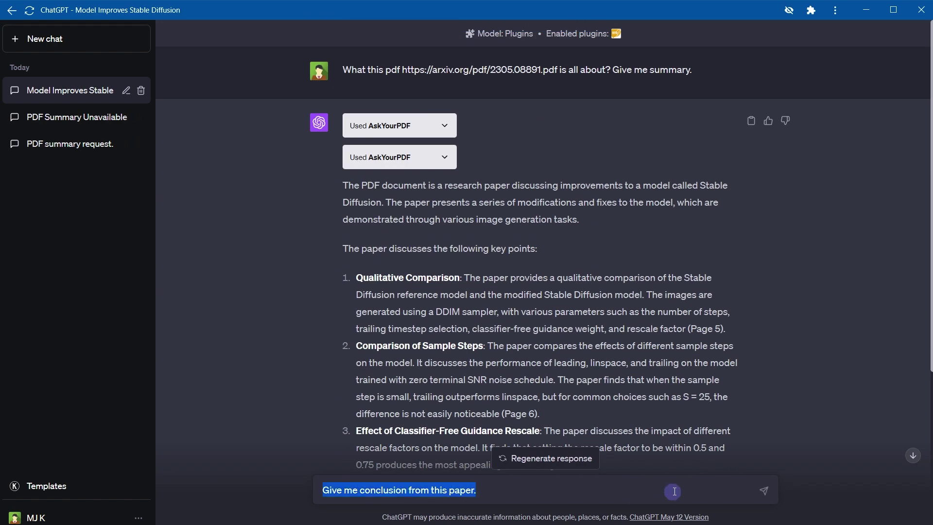
key(Return)
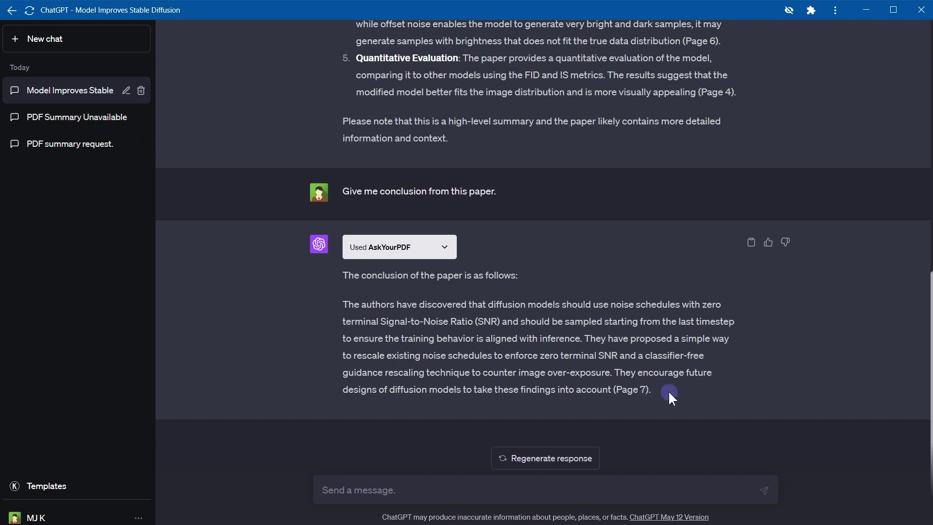
Step: Read the zero terminal SNR conclusion reply and scroll back up
drag(669, 390, 308, 311)
click(308, 310)
scroll(280, 320, up, 15)
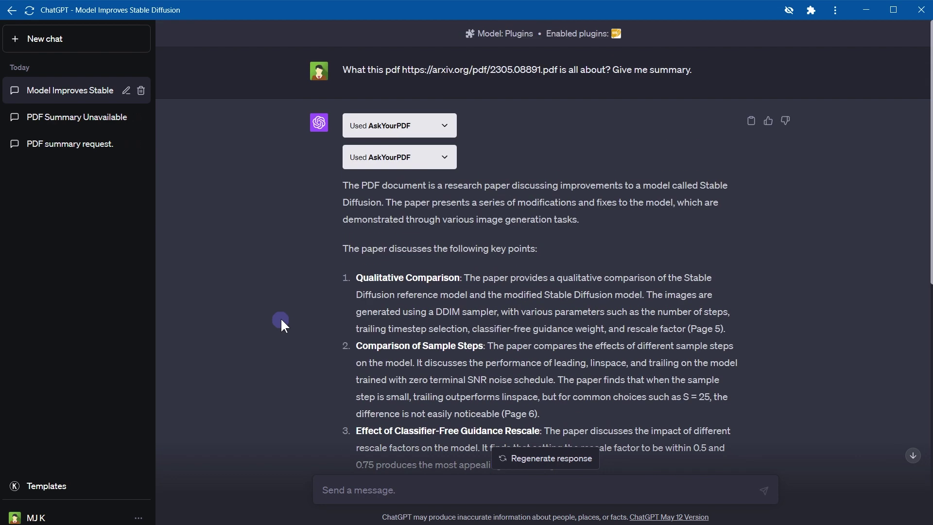
Step: Start a new chat and swap AskYourPDF for ChatWithPDF as the only enabled plugin
click(98, 44)
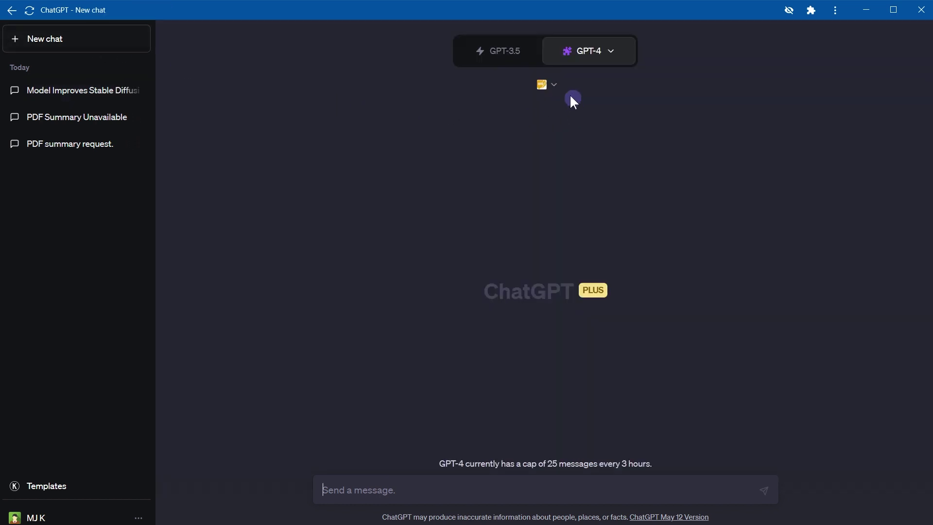
click(549, 85)
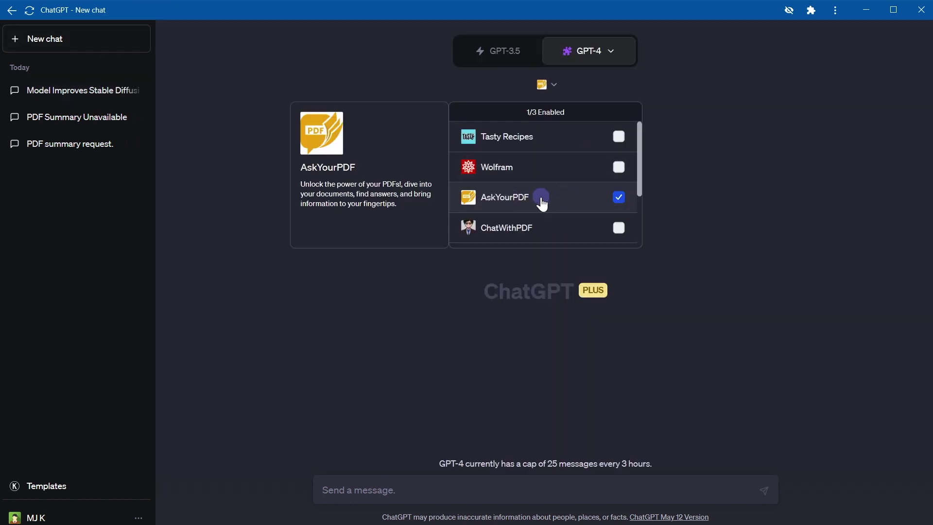
click(584, 198)
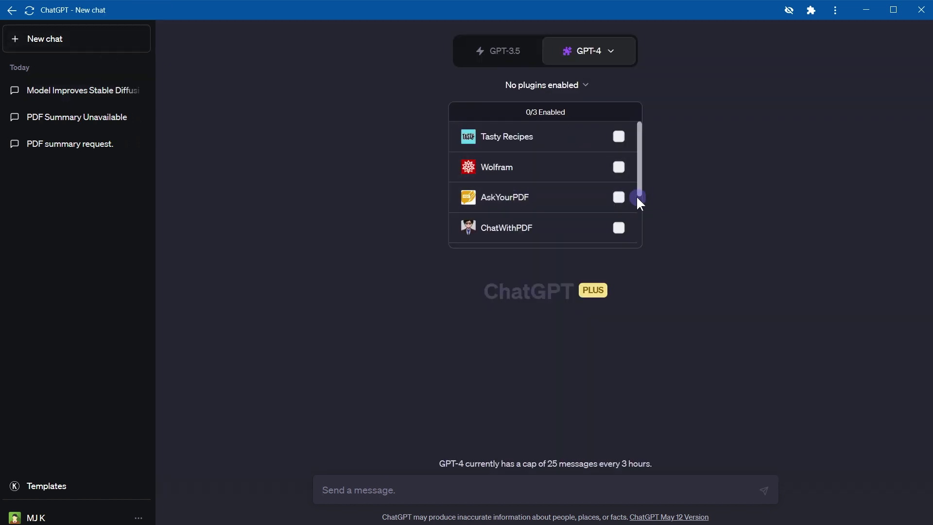
click(503, 238)
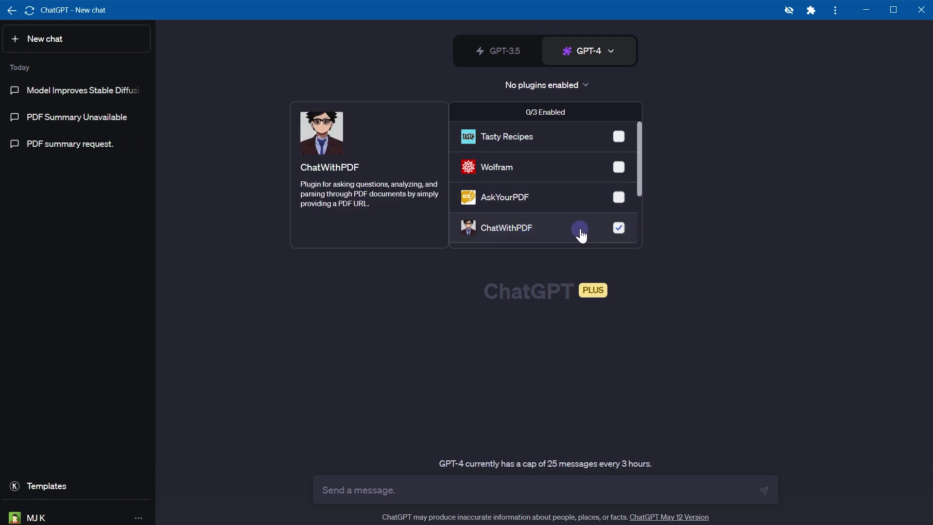
click(712, 238)
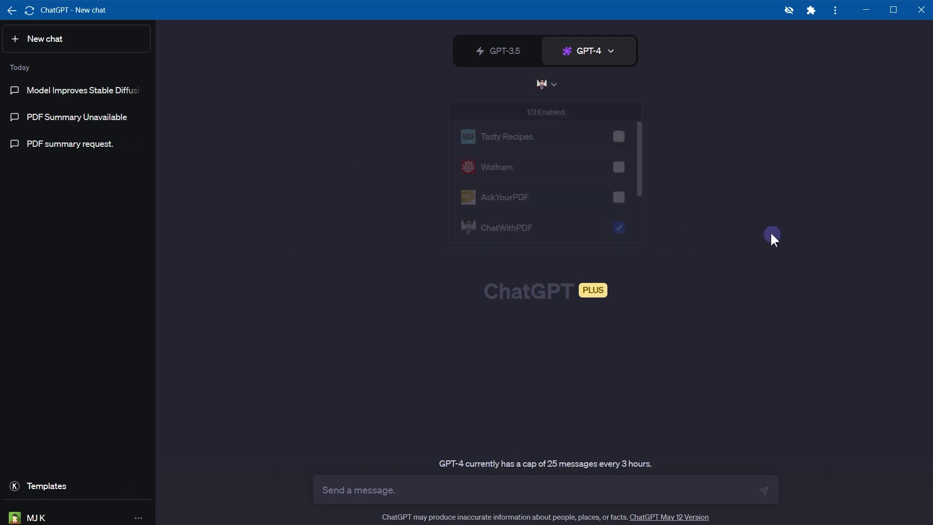
click(546, 91)
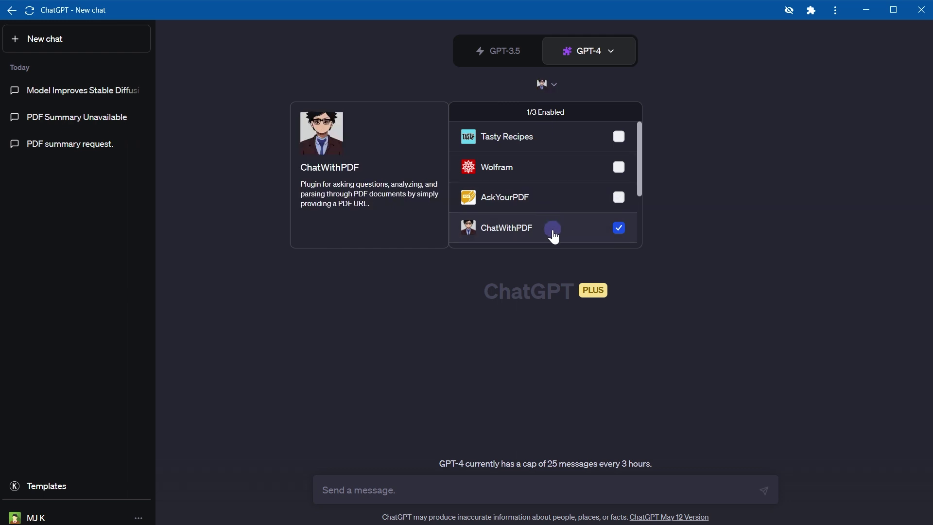
click(719, 223)
Step: Send the summary prompt with the arXiv PDF link on its own line and read ChatWithPDF's reply
text(What this pdf https://arxiv.org/pdf/2305.08891.pdf is all about? Give me summary.)
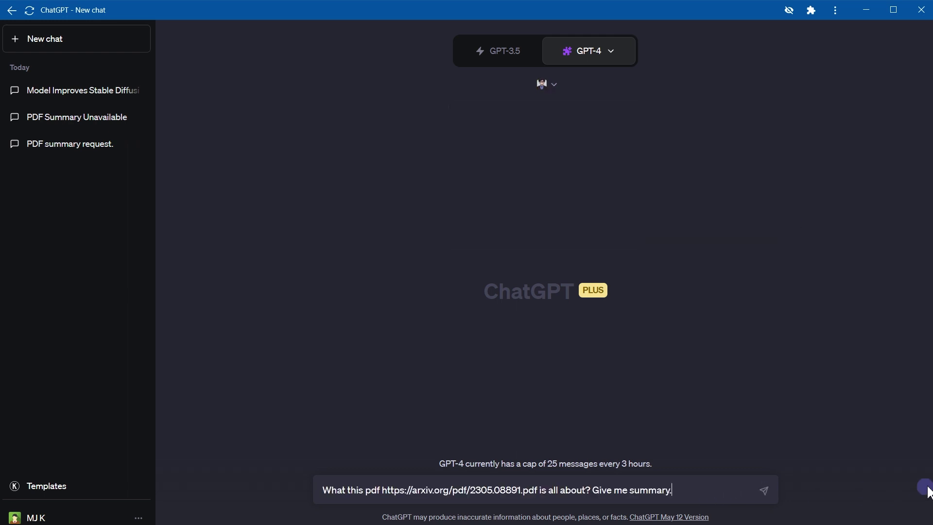
key(ctrl+a)
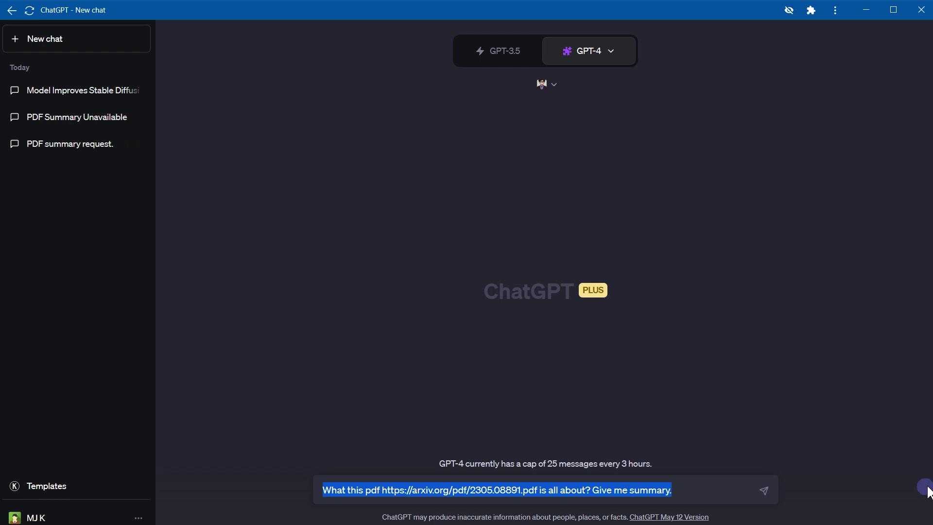
key(Right)
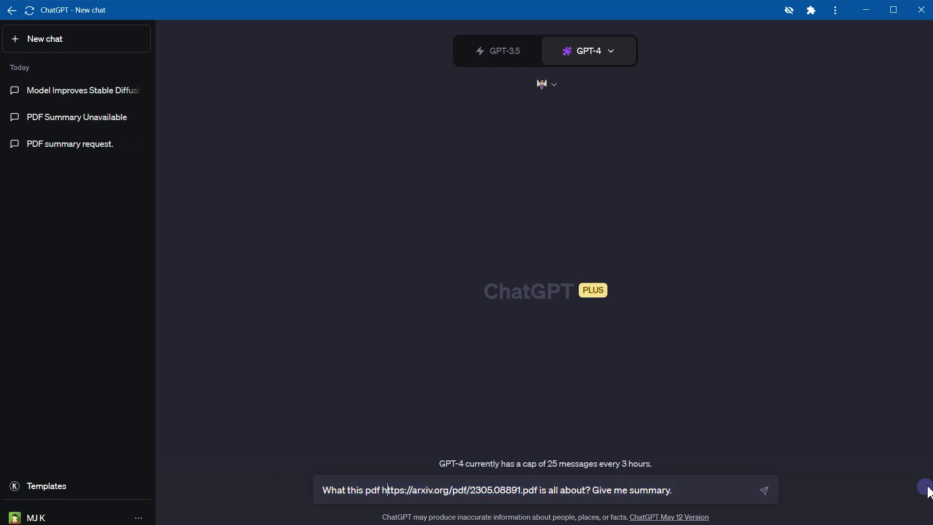
key(shift+Return)
key(End)
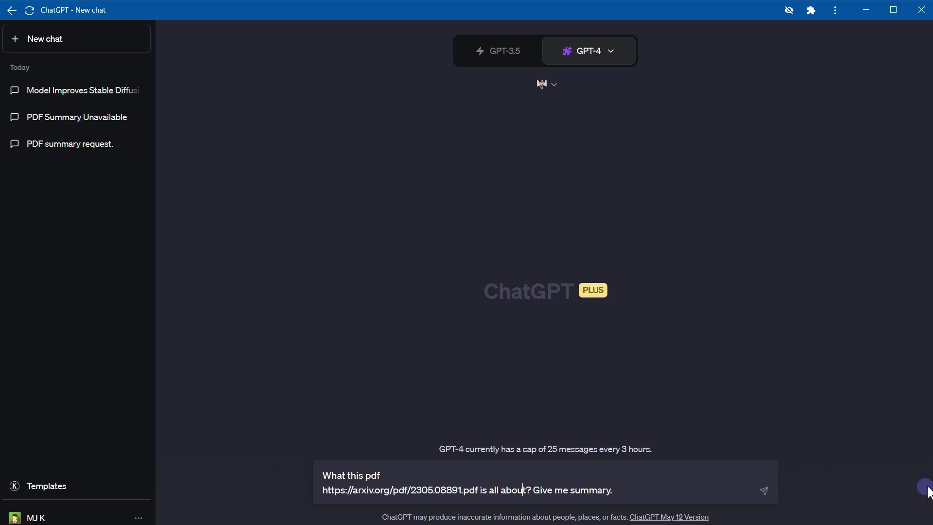
key(shift+Return)
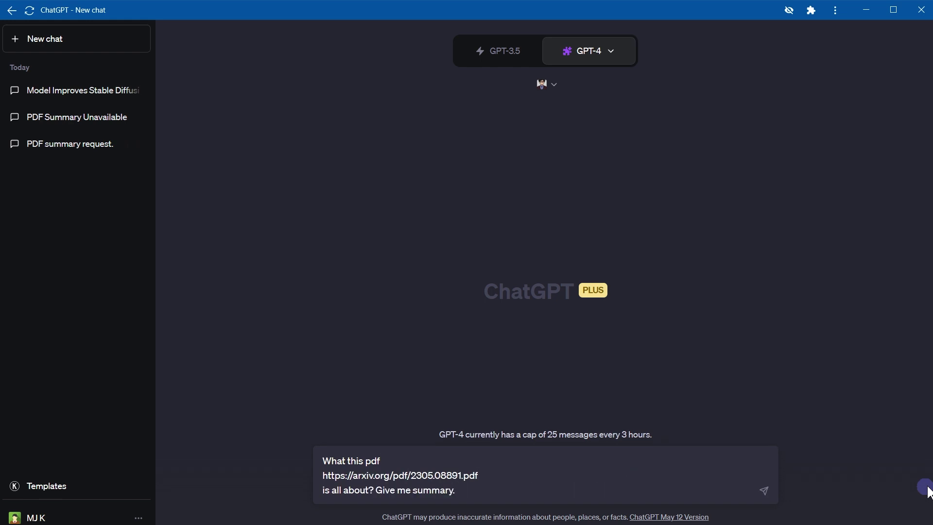
key(Return)
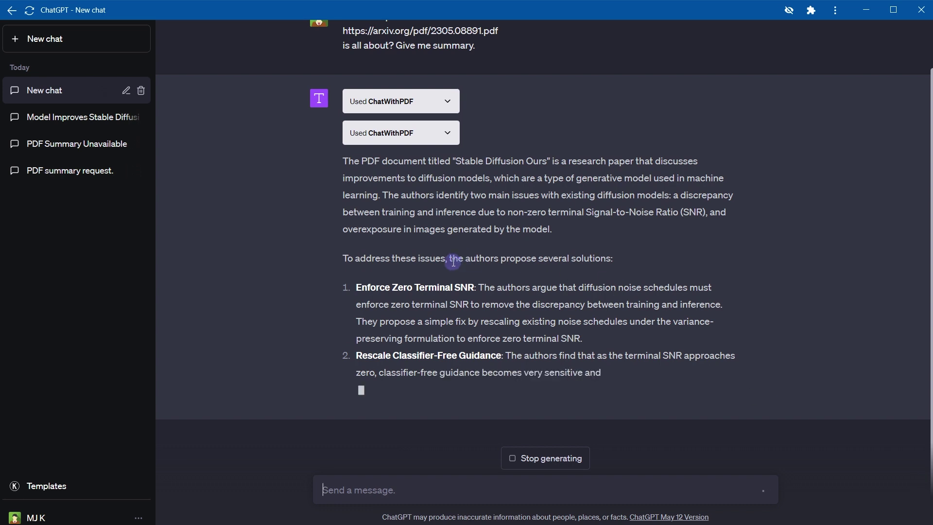
drag(455, 254, 645, 267)
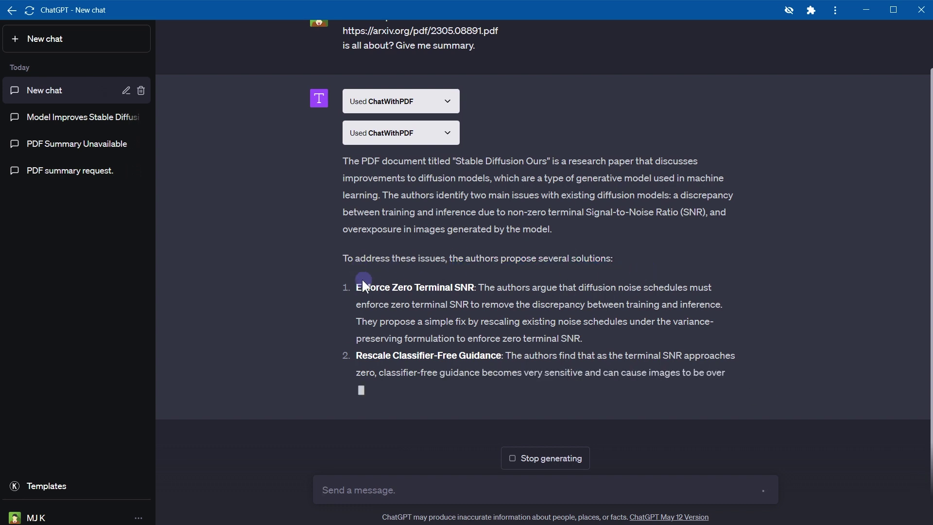
drag(357, 284, 553, 356)
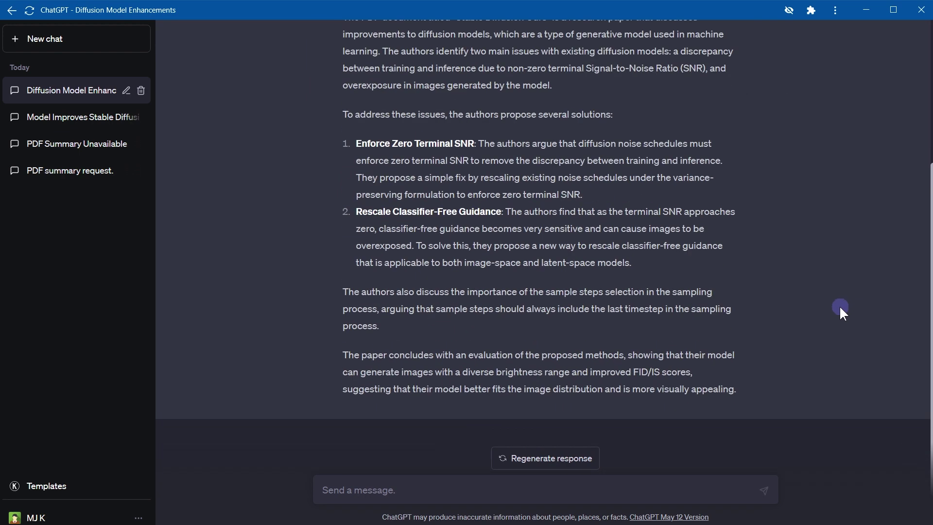
Step: Ask ChatWithPDF 'Give me conclusion from this paper.'
click(725, 489)
key(ctrl+v)
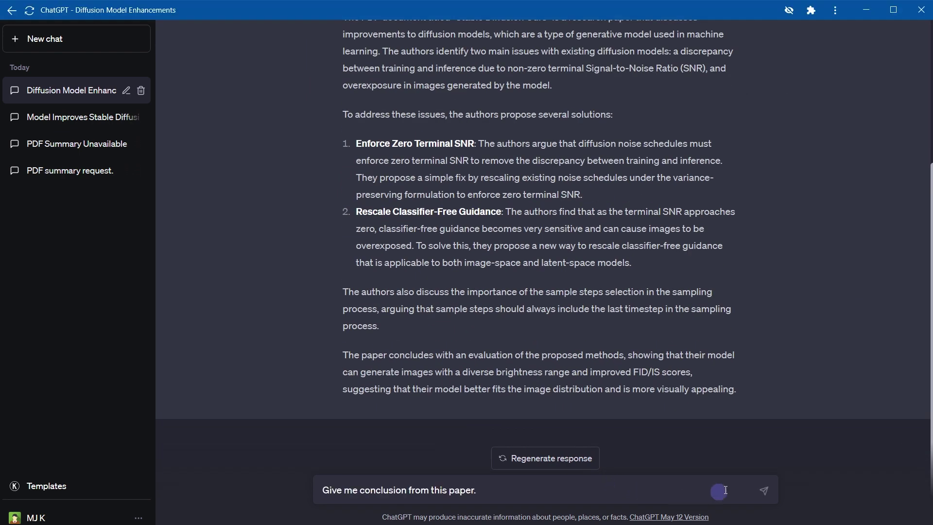
key(Return)
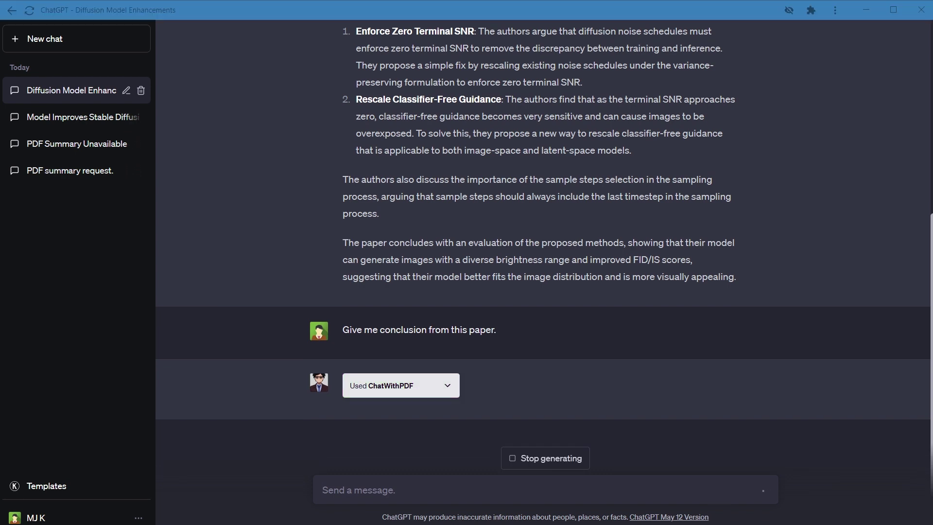
key(alt+Tab)
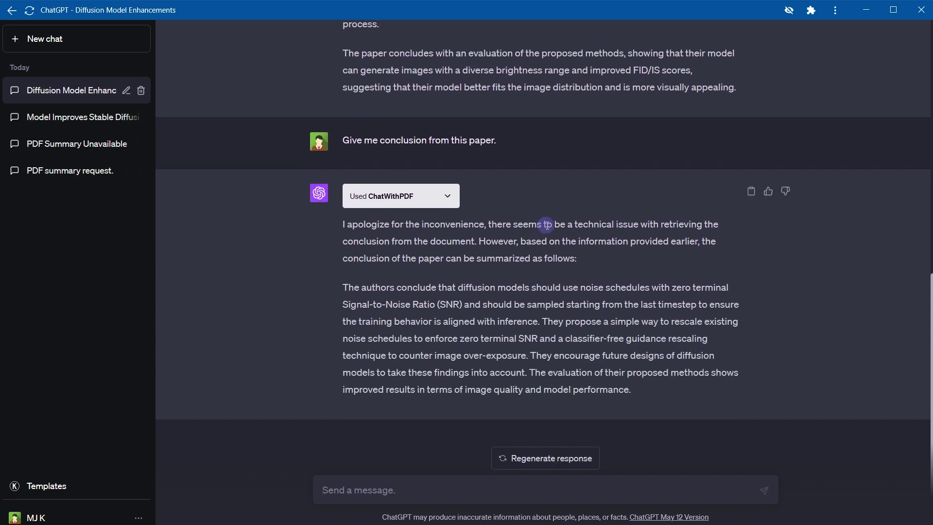
Step: After the retrieval-issue apology reply, resend the same conclusion question
drag(547, 225, 655, 229)
click(654, 229)
drag(341, 287, 677, 391)
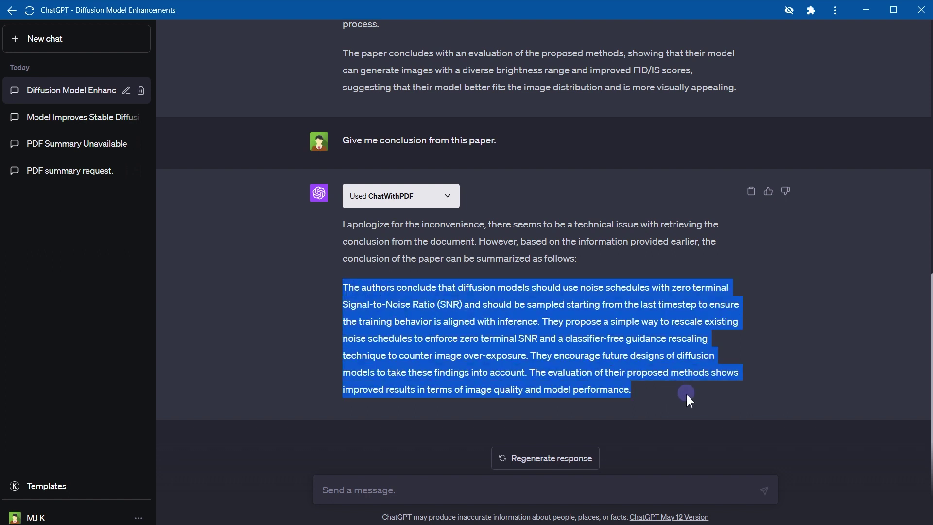
triple_click(432, 138)
key(ctrl+c)
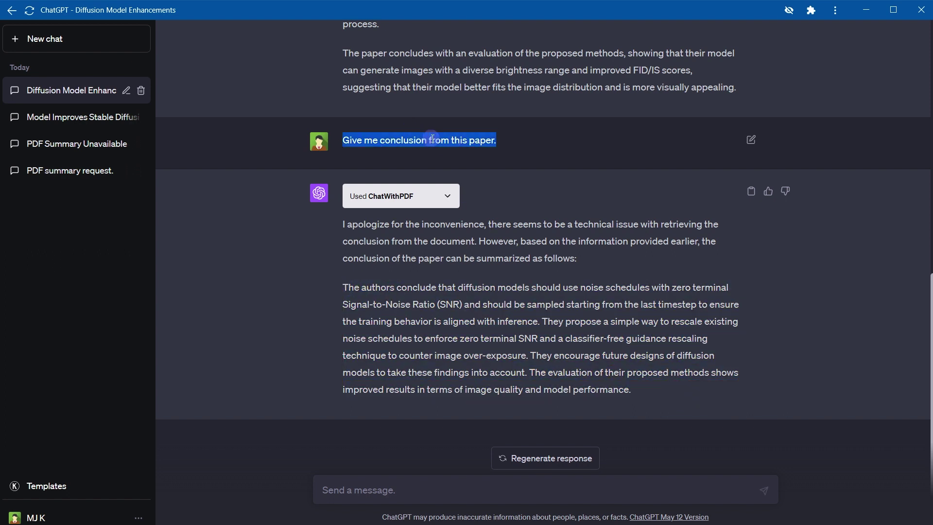
click(499, 492)
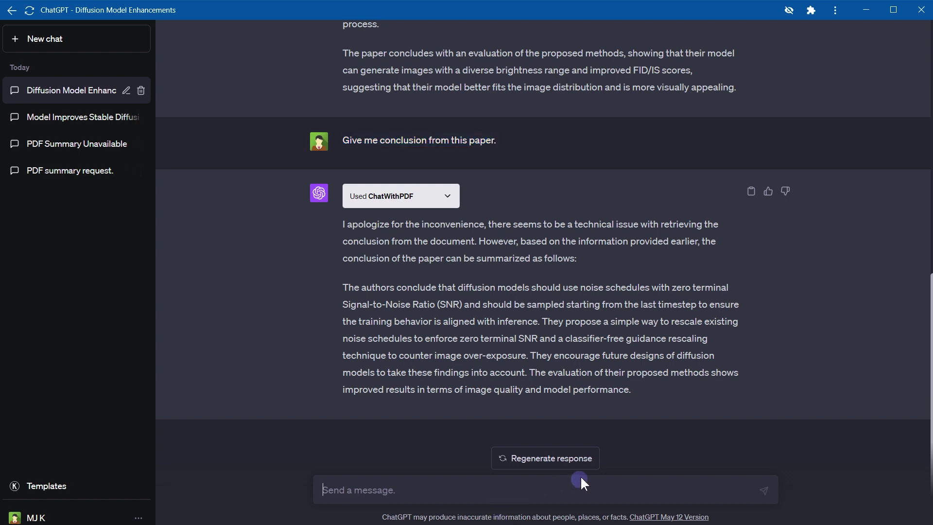
key(ctrl+v)
key(Return)
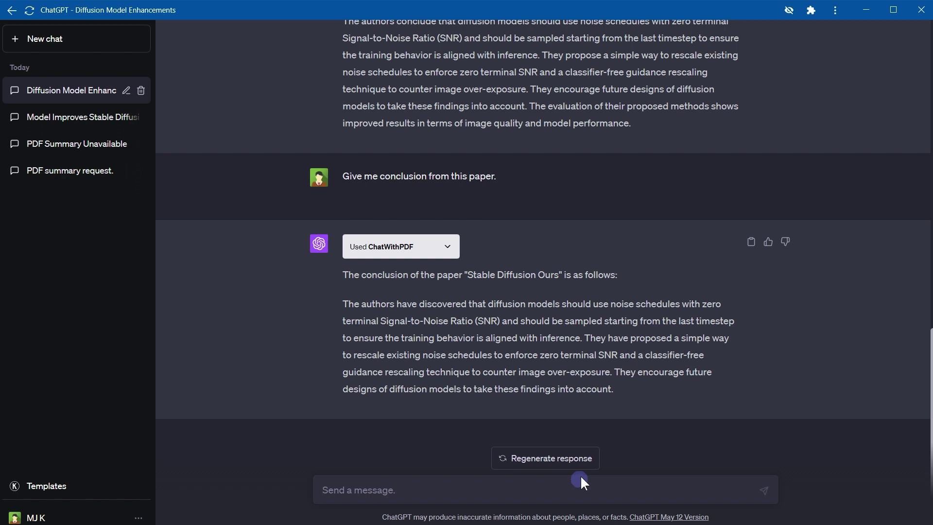
Step: Start a new chat and enable AskYourPDF alongside ChatWithPDF
click(107, 40)
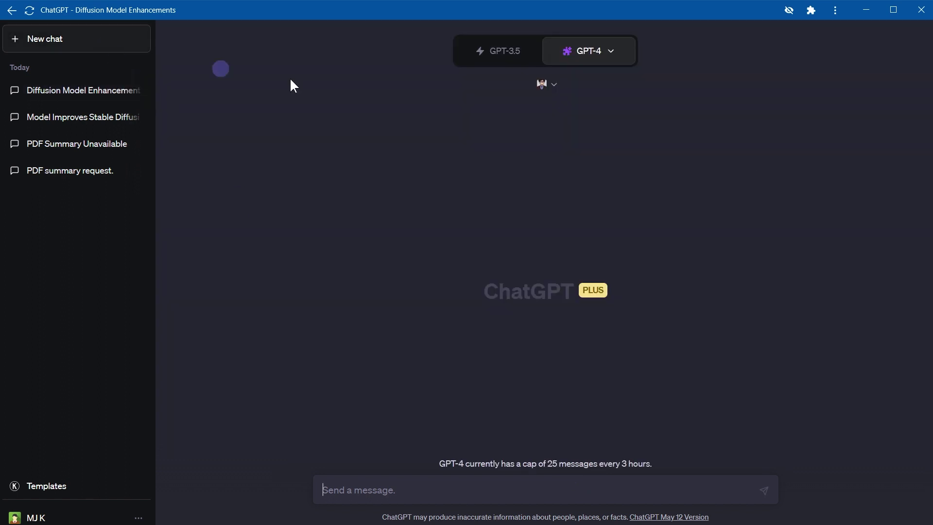
click(560, 83)
click(554, 202)
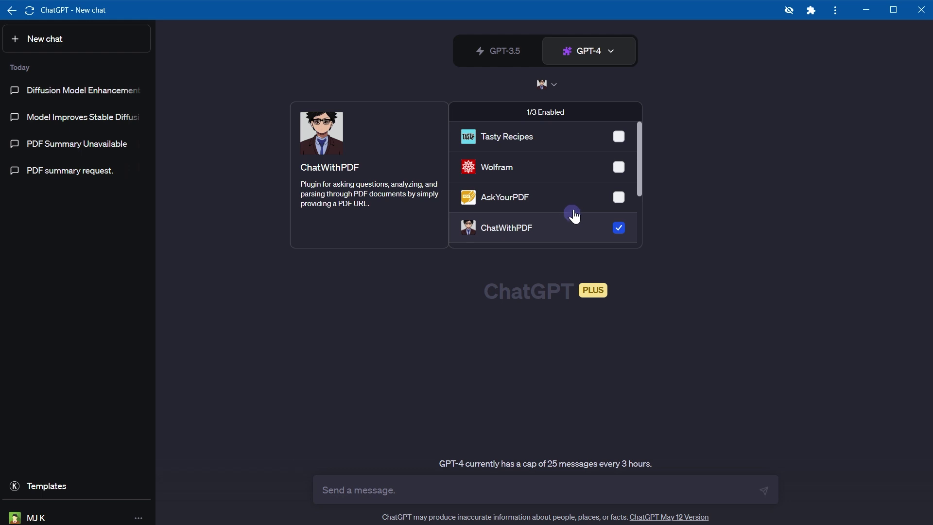
click(581, 201)
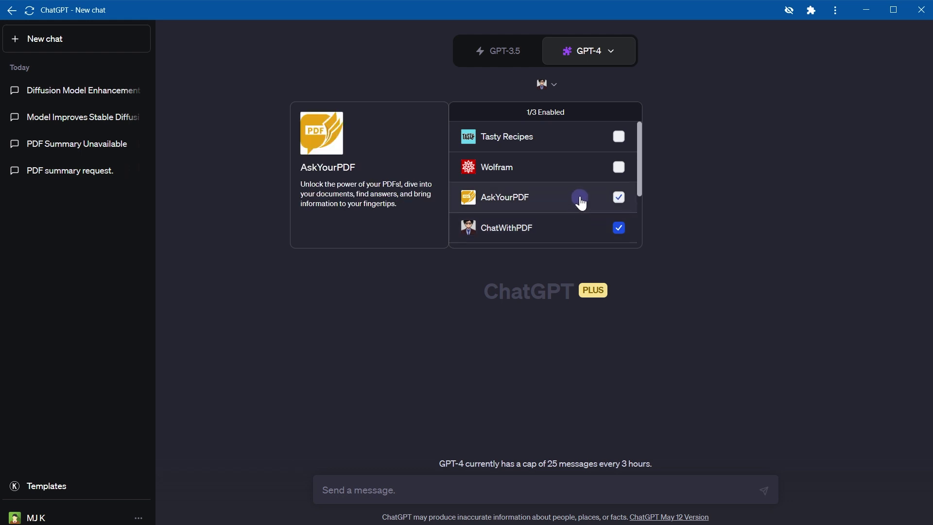